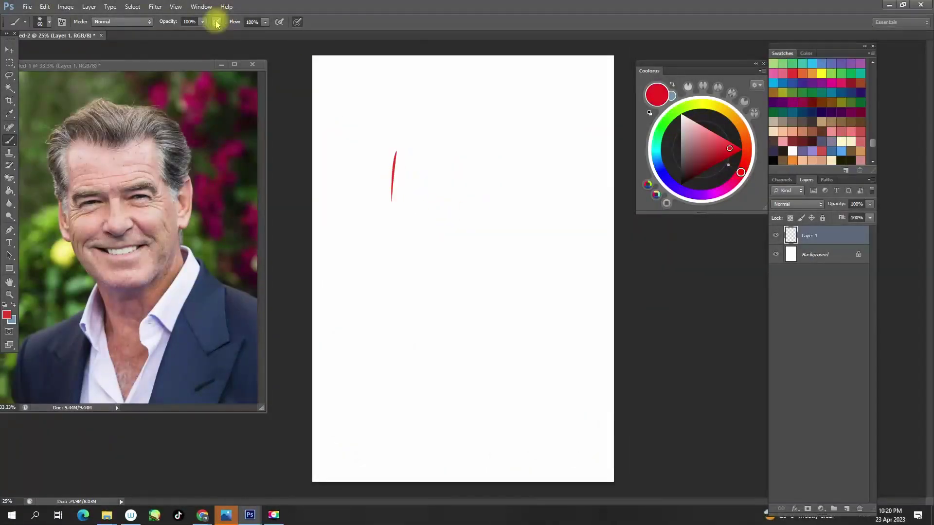
# Sketch the head's red centre and cross guidelines and jaw at 50% brush opacity
pyautogui.press('5')
pyautogui.moveTo(395, 152); pyautogui.dragTo(398, 224)
pyautogui.moveTo(387, 152)
pyautogui.mouseDown()
pyautogui.moveTo(501, 148)
pyautogui.moveTo(476, 394)
pyautogui.mouseUp()
pyautogui.press('[')
pyautogui.press('[')
pyautogui.moveTo(496, 360); pyautogui.dragTo(543, 319)
pyautogui.moveTo(387, 307); pyautogui.dragTo(537, 309)
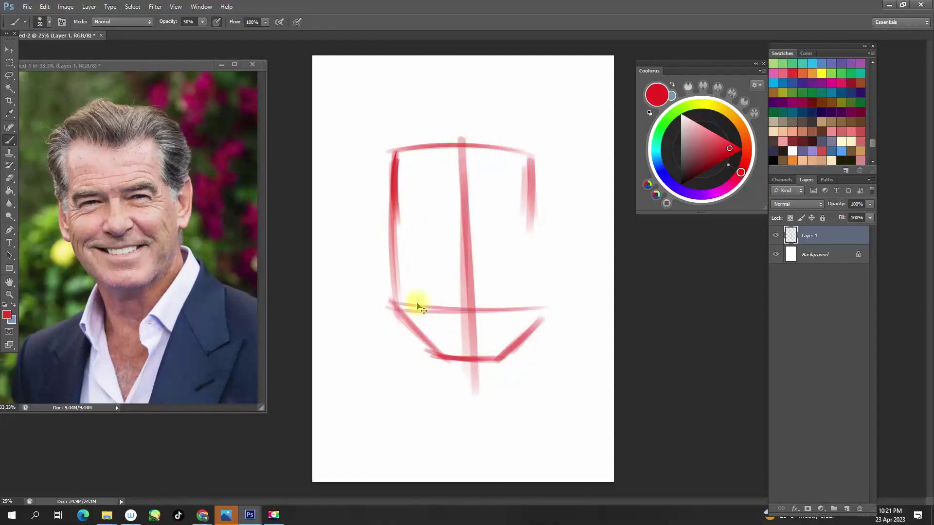
pyautogui.moveTo(541, 155); pyautogui.dragTo(540, 334)
pyautogui.moveTo(396, 206); pyautogui.dragTo(519, 206)
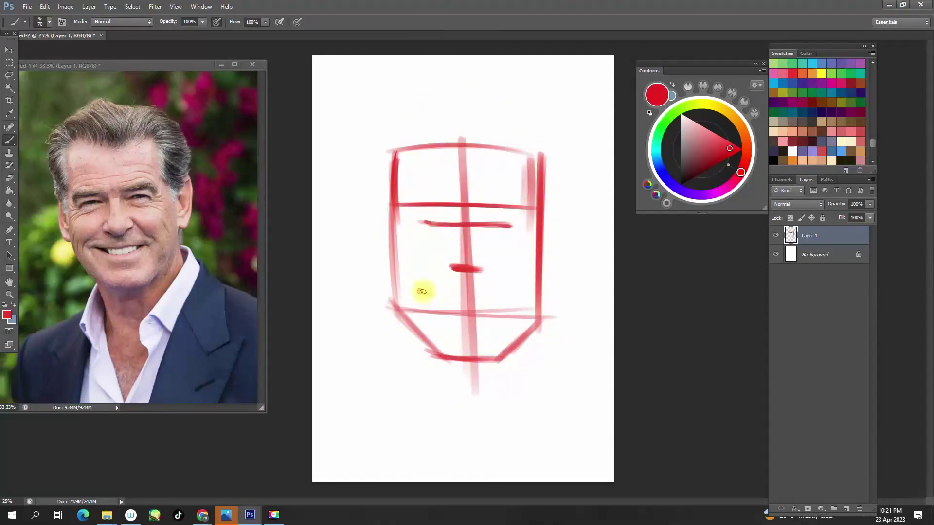
# Erase the stray top guidelines and redraw the face's left edge and right ear
pyautogui.hotkey('ctrl', '+')
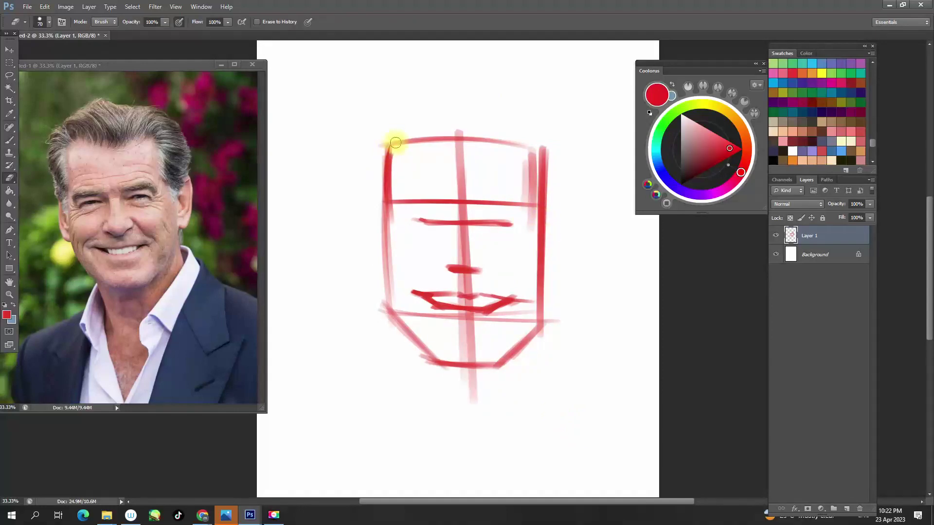
pyautogui.moveTo(396, 140); pyautogui.dragTo(542, 228)
pyautogui.press('b')
pyautogui.moveTo(379, 119); pyautogui.dragTo(387, 219)
pyautogui.moveTo(380, 134); pyautogui.dragTo(467, 126)
pyautogui.press('[')
pyautogui.moveTo(388, 207); pyautogui.dragTo(377, 291)
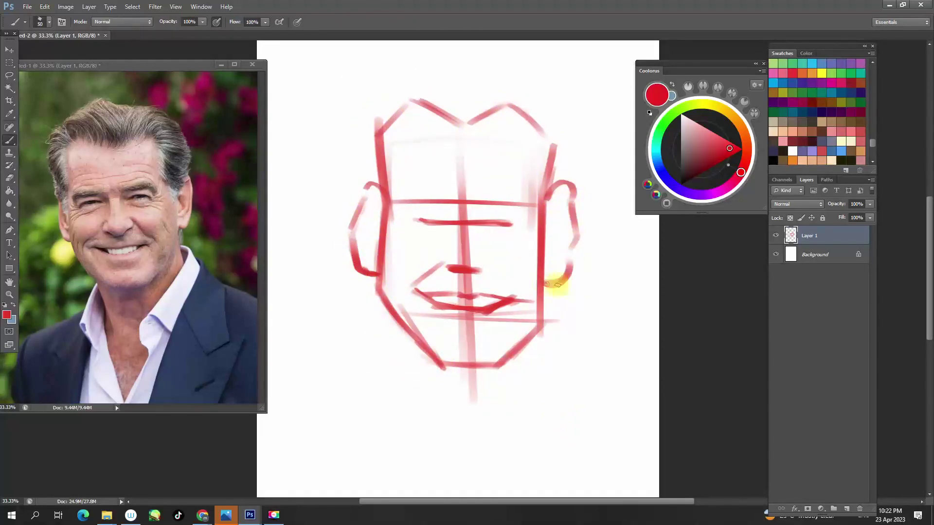
pyautogui.moveTo(557, 285); pyautogui.dragTo(545, 292)
# Outline the hair down the right side and add thick eyebrow and eye-line strokes
pyautogui.press('[')
pyautogui.press('[')
pyautogui.scroll(2, 438, 243)
pyautogui.moveTo(463, 94); pyautogui.dragTo(583, 223)
pyautogui.press(']')
pyautogui.press(']')
pyautogui.press(']')
pyautogui.moveTo(369, 216); pyautogui.dragTo(423, 212)
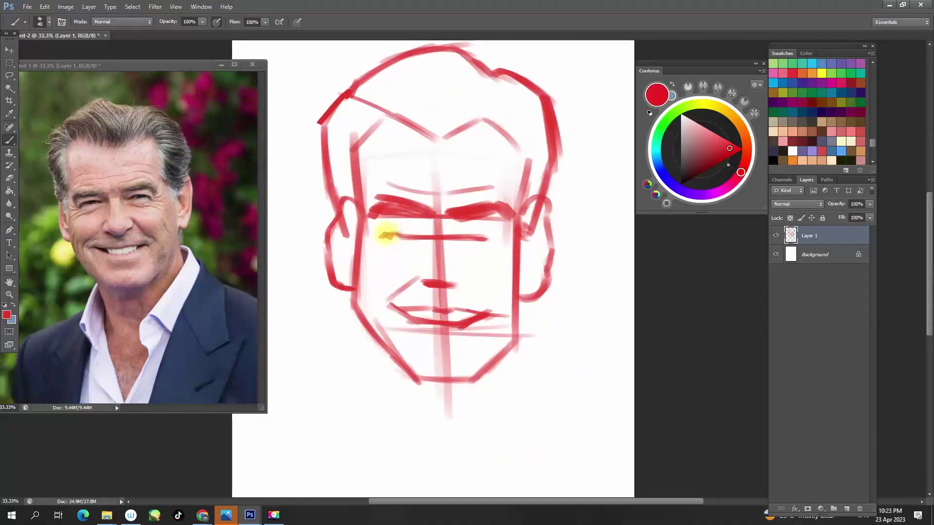
pyautogui.moveTo(378, 238); pyautogui.dragTo(436, 233)
pyautogui.press('[')
pyautogui.press('[')
pyautogui.press('[')
pyautogui.hotkey('ctrl', '+')
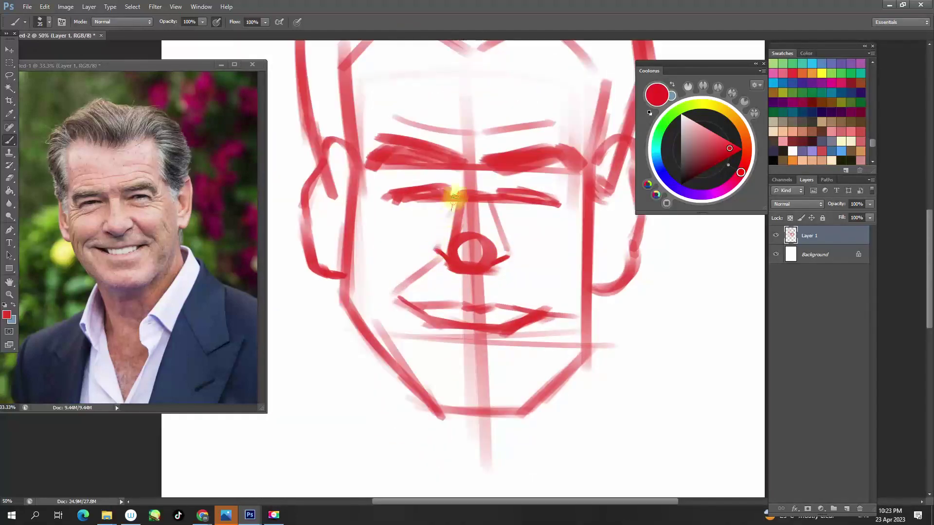
# Sketch the lower lip, the jaw-to-neck curve and the left neck line
pyautogui.scroll(-3, 452, 197)
pyautogui.moveTo(415, 222); pyautogui.dragTo(484, 218)
pyautogui.hotkey('ctrl', '-')
pyautogui.press(']')
pyautogui.scroll(1, 438, 334)
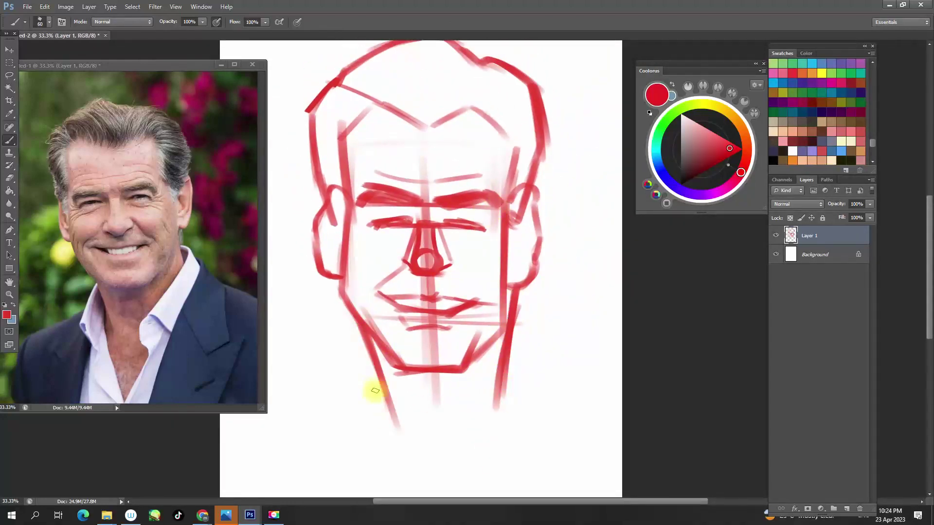
pyautogui.moveTo(389, 421); pyautogui.dragTo(506, 345)
pyautogui.scroll(-1, 517, 372)
pyautogui.moveTo(406, 382); pyautogui.dragTo(437, 450)
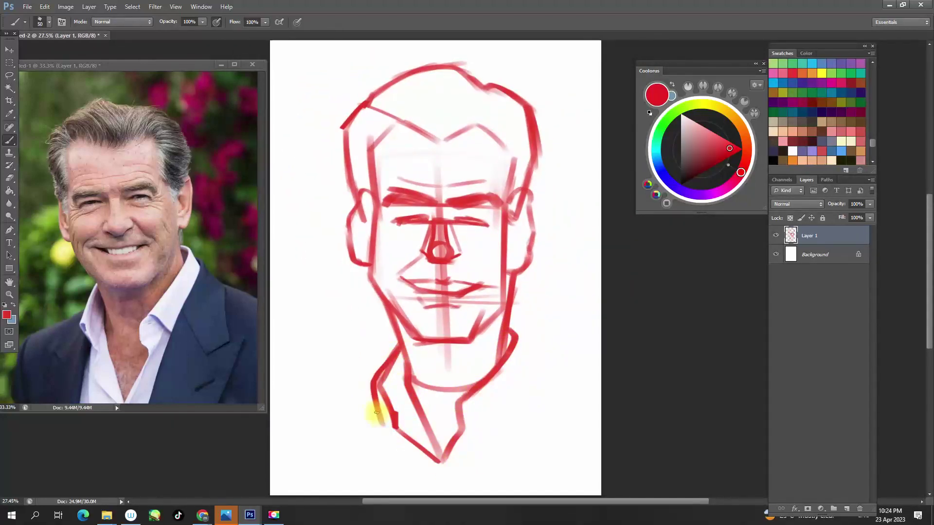
# Draw both shoulders and jacket lapels, then fade Layer 1 to 21% opacity
pyautogui.moveTo(530, 363); pyautogui.dragTo(583, 411)
pyautogui.moveTo(559, 384); pyautogui.dragTo(540, 458)
pyautogui.press('[')
pyautogui.moveTo(374, 384); pyautogui.dragTo(343, 491)
pyautogui.moveTo(379, 494); pyautogui.dragTo(373, 410)
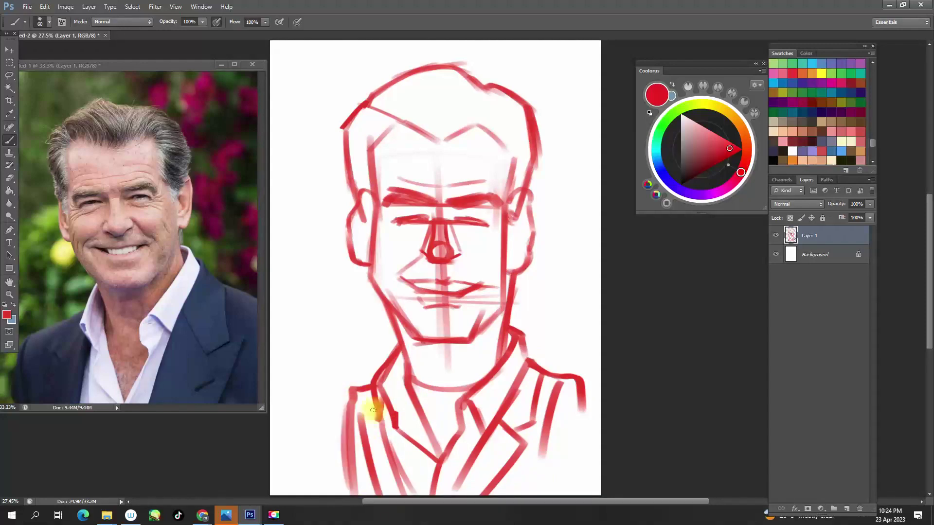
pyautogui.moveTo(554, 437); pyautogui.dragTo(540, 457)
pyautogui.moveTo(837, 204); pyautogui.dragTo(511, 144)
# On a new black-ink layer with a thin brush, ink both upper eyelid lines
pyautogui.press('d')
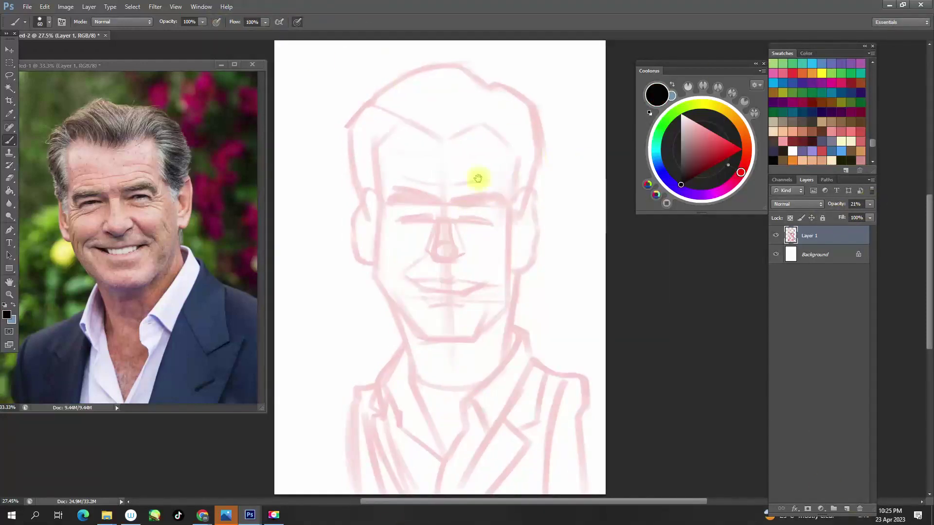
pyautogui.hotkey('ctrl', 'shift', 'alt', 'n')
pyautogui.scroll(3, 403, 182)
pyautogui.press('[')
pyautogui.press('[')
pyautogui.press('[')
pyautogui.scroll(1, 411, 222)
pyautogui.moveTo(343, 248)
pyautogui.mouseDown()
pyautogui.moveTo(411, 221)
pyautogui.moveTo(296, 233)
pyautogui.mouseUp()
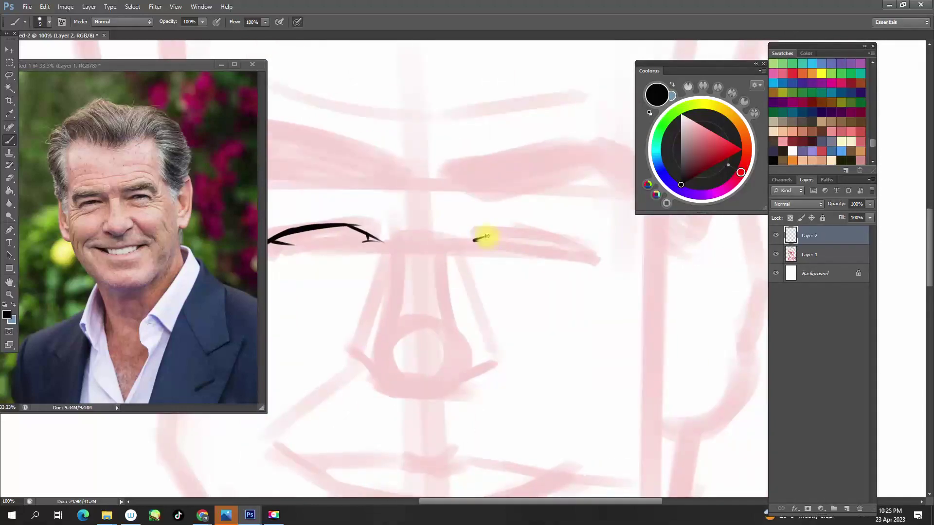
pyautogui.moveTo(578, 248); pyautogui.dragTo(599, 260)
# Ink the curved left eye corner and the lash and wrinkle strokes at the right eye
pyautogui.moveTo(290, 232); pyautogui.dragTo(363, 232)
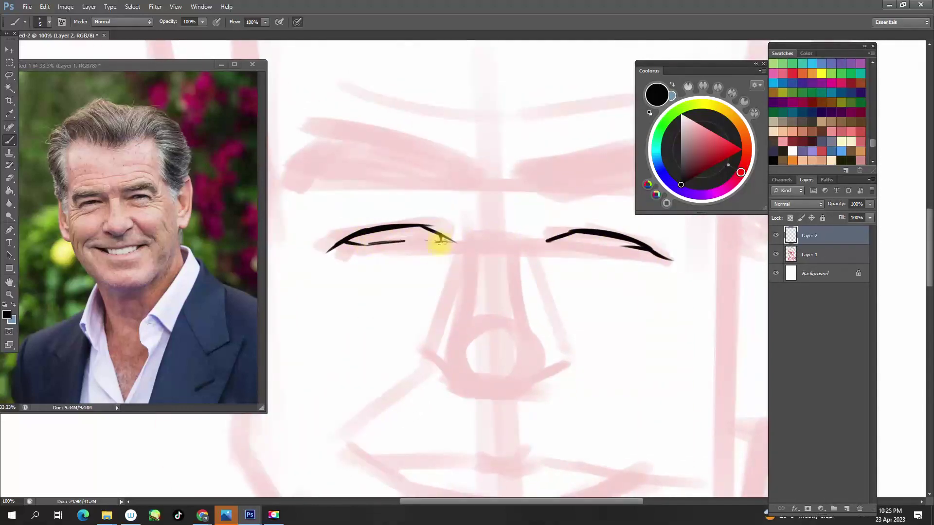
pyautogui.hscroll(2, 484, 234)
pyautogui.hscroll(-2, 327, 255)
pyautogui.hscroll(-1, 299, 266)
pyautogui.moveTo(298, 228); pyautogui.dragTo(324, 262)
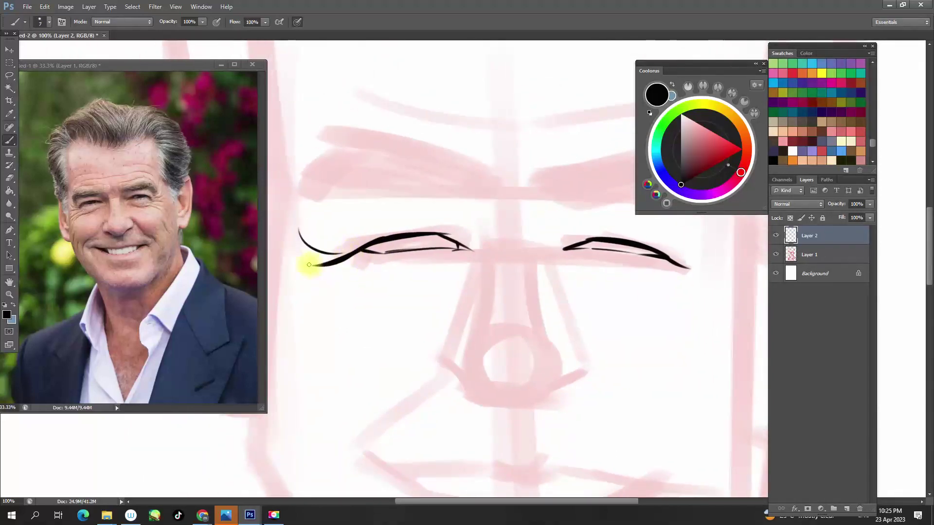
pyautogui.hscroll(3, 437, 268)
pyautogui.moveTo(586, 287)
pyautogui.mouseDown()
pyautogui.moveTo(559, 260)
pyautogui.moveTo(605, 238)
pyautogui.mouseUp()
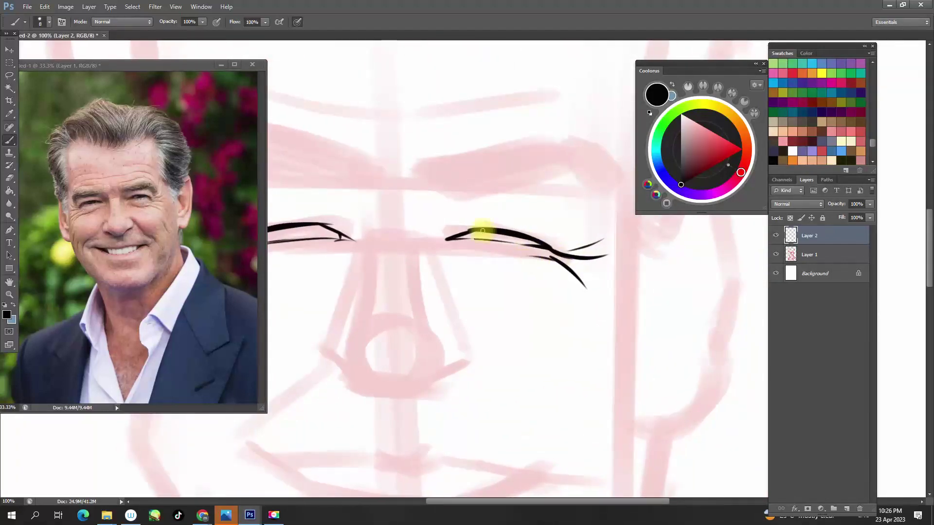
pyautogui.moveTo(538, 267); pyautogui.dragTo(579, 304)
# Draw the left eye's lashes and mark the inner corners of both eyes
pyautogui.moveTo(370, 265)
pyautogui.mouseDown()
pyautogui.moveTo(331, 302)
pyautogui.moveTo(450, 258)
pyautogui.moveTo(459, 277)
pyautogui.mouseUp()
pyautogui.moveTo(520, 261); pyautogui.dragTo(454, 262)
pyautogui.moveTo(478, 254); pyautogui.dragTo(475, 283)
pyautogui.moveTo(380, 212); pyautogui.dragTo(412, 280)
pyautogui.scroll(-2, 461, 234)
pyautogui.press('[')
pyautogui.press('[')
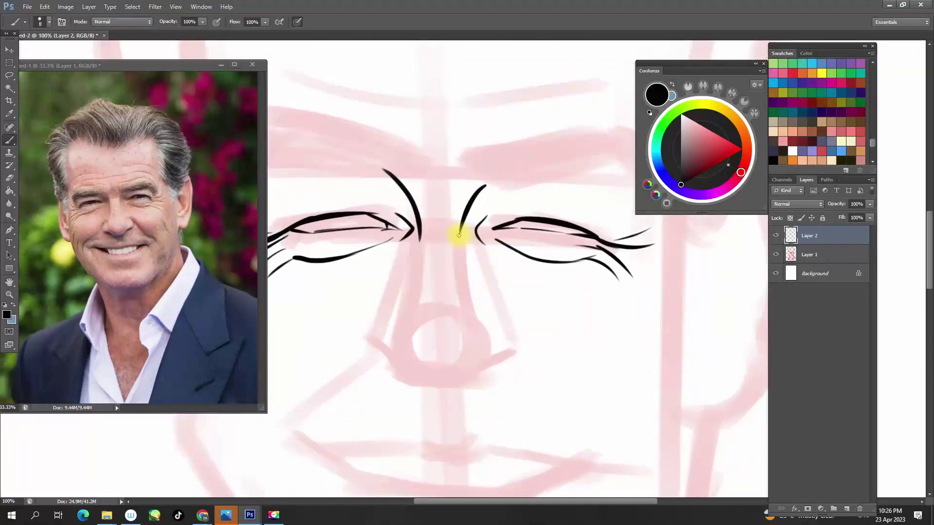
pyautogui.scroll(-3, 421, 241)
pyautogui.moveTo(420, 171); pyautogui.dragTo(416, 227)
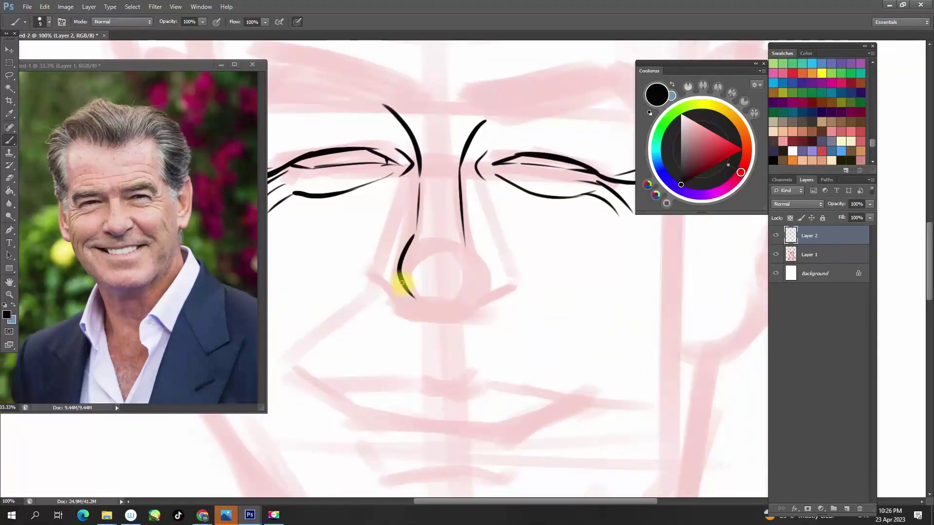
# Adjust the brush settings and ink the left nostril and the nose's bottom edge
pyautogui.rightClick(457, 209)
pyautogui.doubleClick(542, 267)
pyautogui.moveTo(391, 299); pyautogui.dragTo(399, 295)
pyautogui.hotkey('ctrl', '+')
pyautogui.moveTo(323, 292)
pyautogui.mouseDown()
pyautogui.moveTo(459, 339)
pyautogui.moveTo(426, 338)
pyautogui.mouseUp()
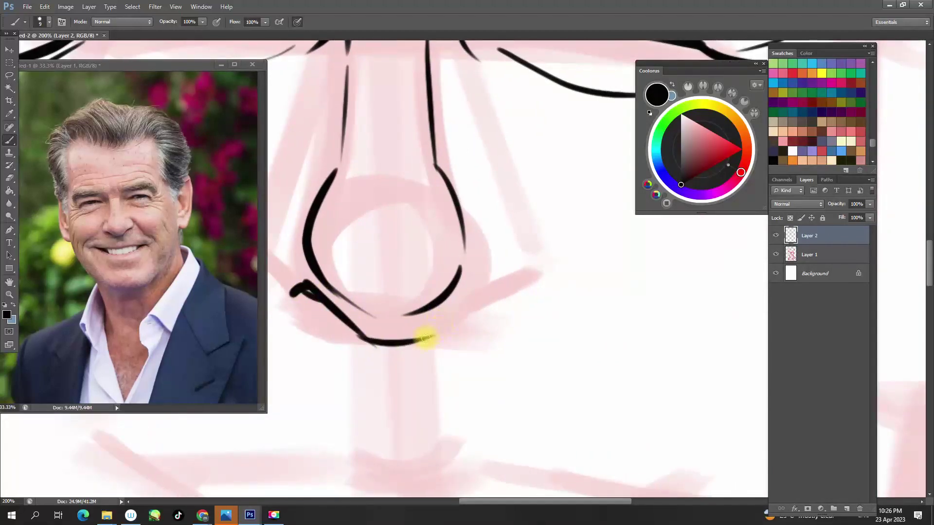
pyautogui.hotkey('ctrl', '-')
pyautogui.hotkey('ctrl', '+')
pyautogui.hotkey('ctrl', '-')
pyautogui.hotkey('ctrl', '-')
pyautogui.hotkey('ctrl', '-')
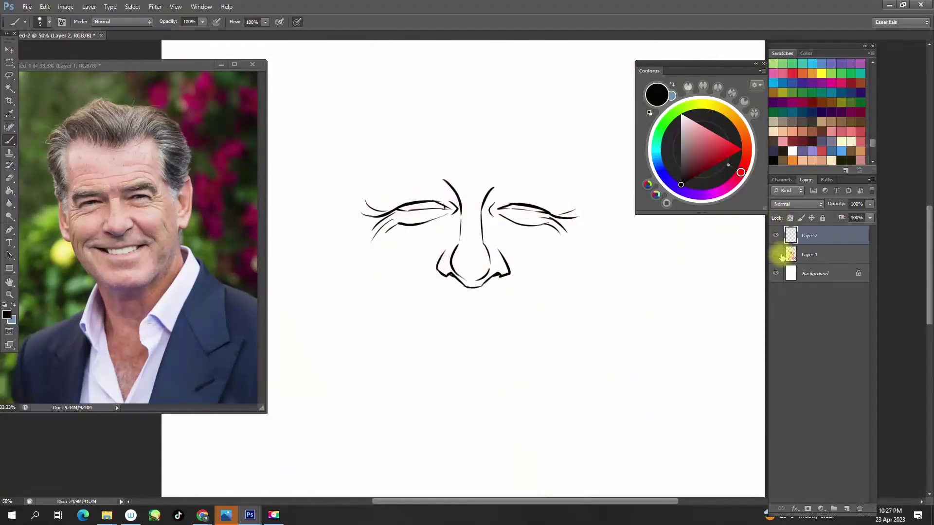
# Zoom into the eyes and remove an unwanted brow line with a lasso selection
pyautogui.hotkey('ctrl', '+')
pyautogui.hotkey('ctrl', '+')
pyautogui.hotkey('ctrl', '+')
pyautogui.hscroll(5, 555, 262)
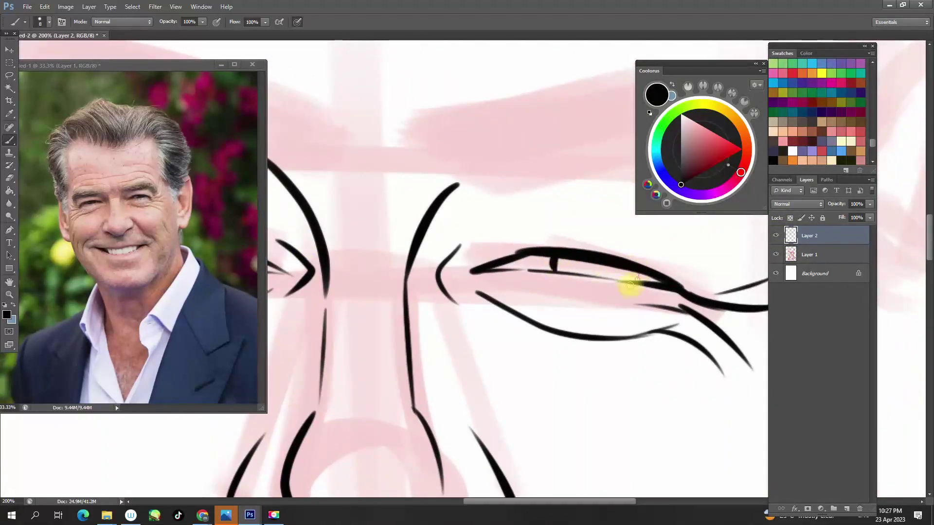
pyautogui.hscroll(-5, 391, 256)
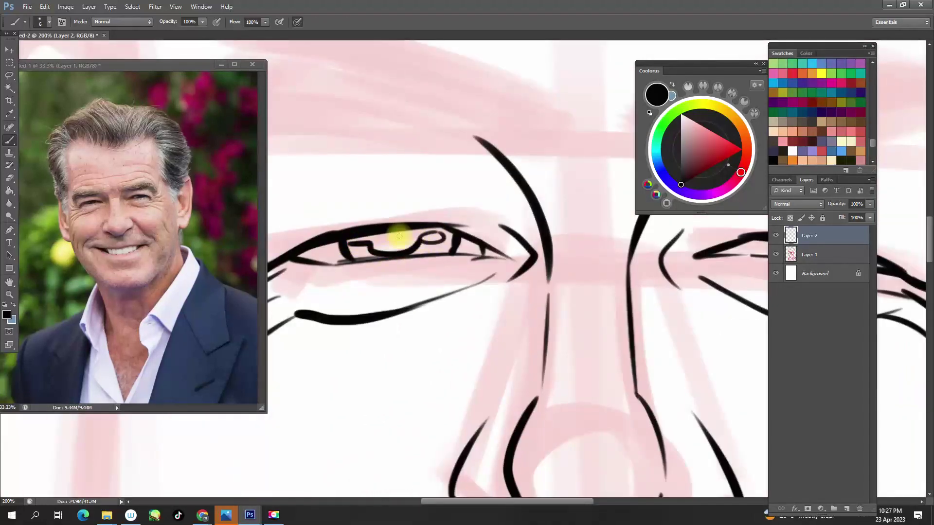
pyautogui.scroll(-5, 503, 187)
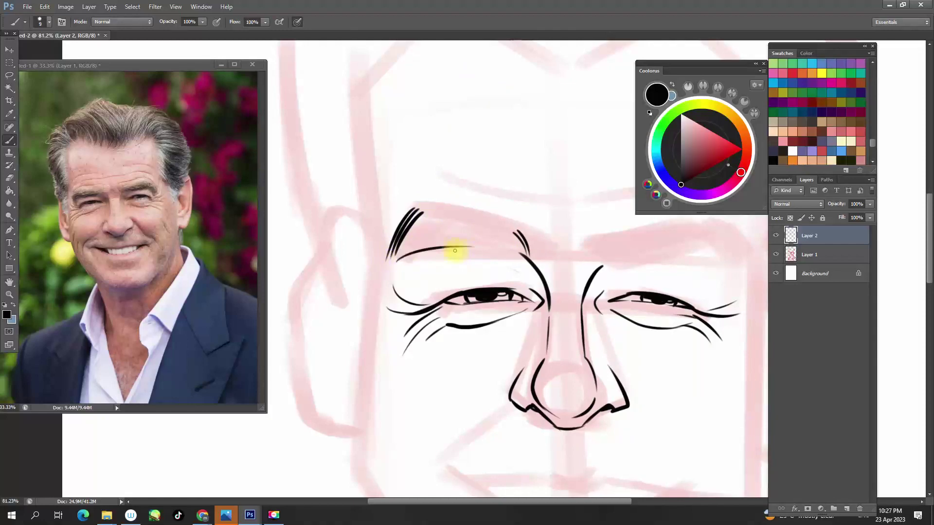
pyautogui.hotkey('ctrl', 'z')
pyautogui.hotkey('ctrl', '+')
pyautogui.press('l')
pyautogui.moveTo(442, 215); pyautogui.dragTo(365, 240)
pyautogui.press('b')
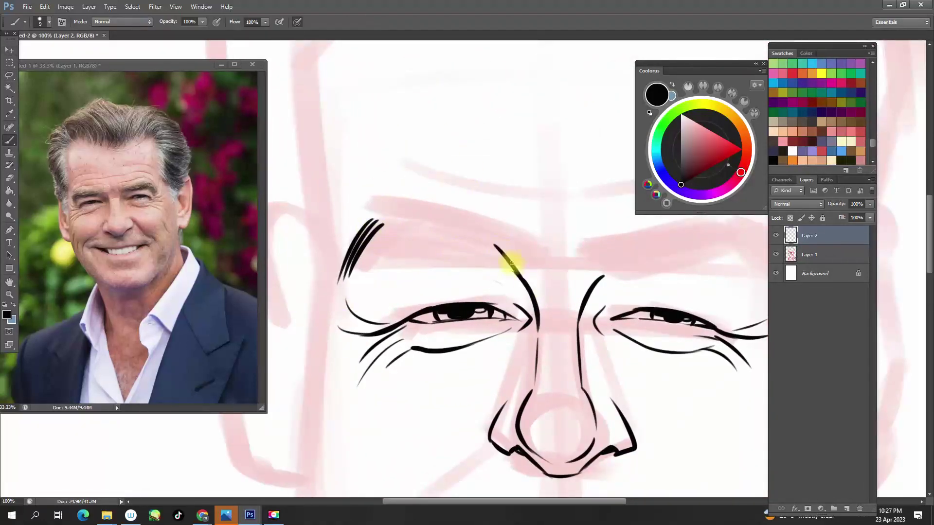
# Ink the hatched hair strokes of the left and right eyebrows
pyautogui.moveTo(437, 260); pyautogui.dragTo(511, 267)
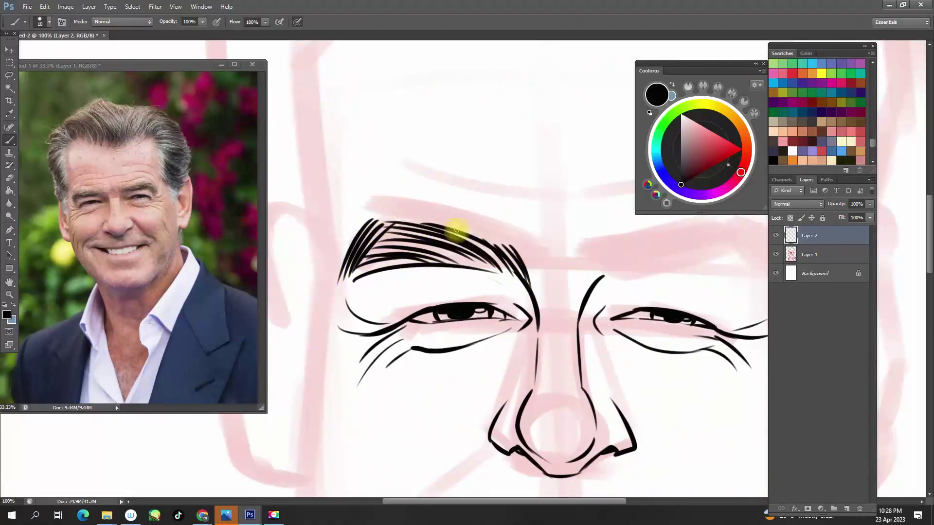
pyautogui.scroll(-2, 486, 226)
pyautogui.scroll(2, 480, 243)
pyautogui.press(']')
pyautogui.hscroll(5, 480, 205)
pyautogui.moveTo(367, 265)
pyautogui.mouseDown()
pyautogui.moveTo(497, 250)
pyautogui.moveTo(470, 207)
pyautogui.mouseUp()
pyautogui.scroll(-2, 511, 162)
pyautogui.scroll(2, 510, 163)
pyautogui.moveTo(450, 249); pyautogui.dragTo(439, 275)
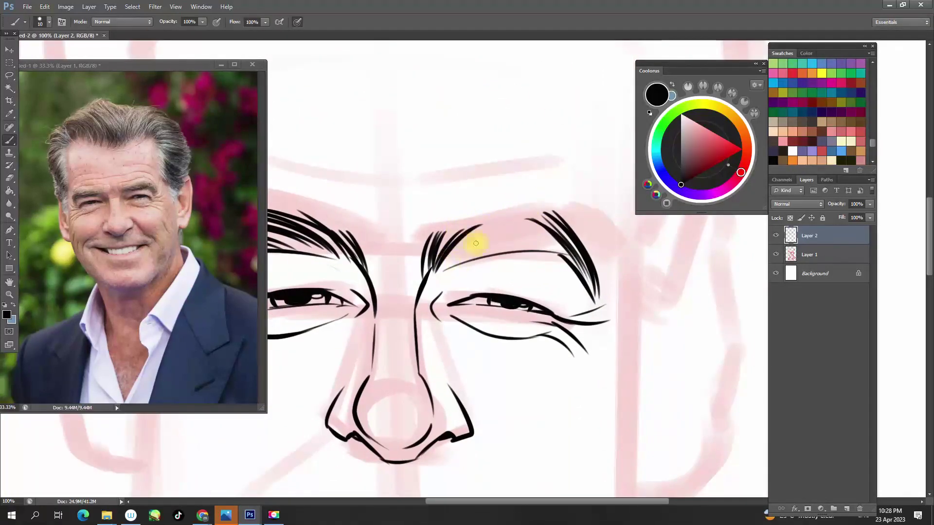
pyautogui.moveTo(489, 248); pyautogui.dragTo(515, 232)
# Hide the red sketch layer and draw a forehead wrinkle above the brows
pyautogui.scroll(-2, 511, 225)
pyautogui.scroll(-1, 558, 60)
pyautogui.click(776, 254)
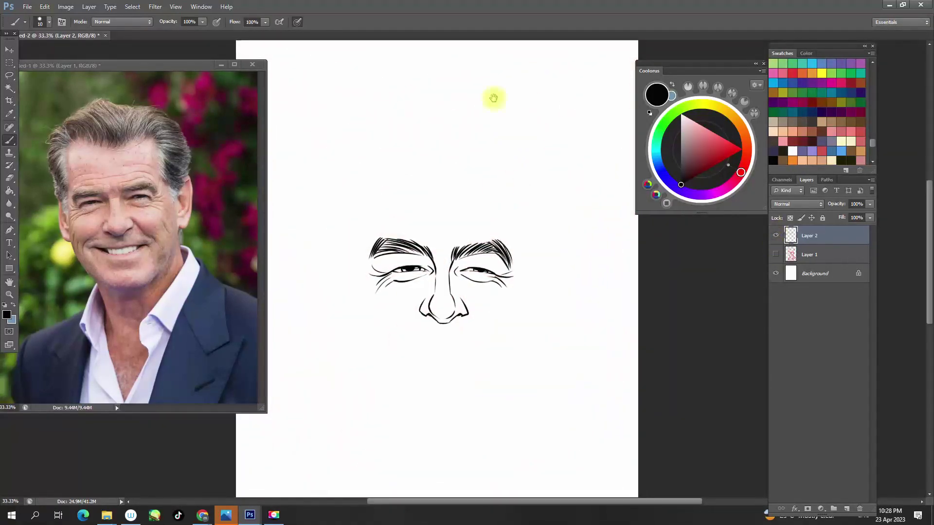
pyautogui.scroll(1, 425, 251)
pyautogui.scroll(1, 357, 211)
pyautogui.moveTo(358, 210); pyautogui.dragTo(590, 220)
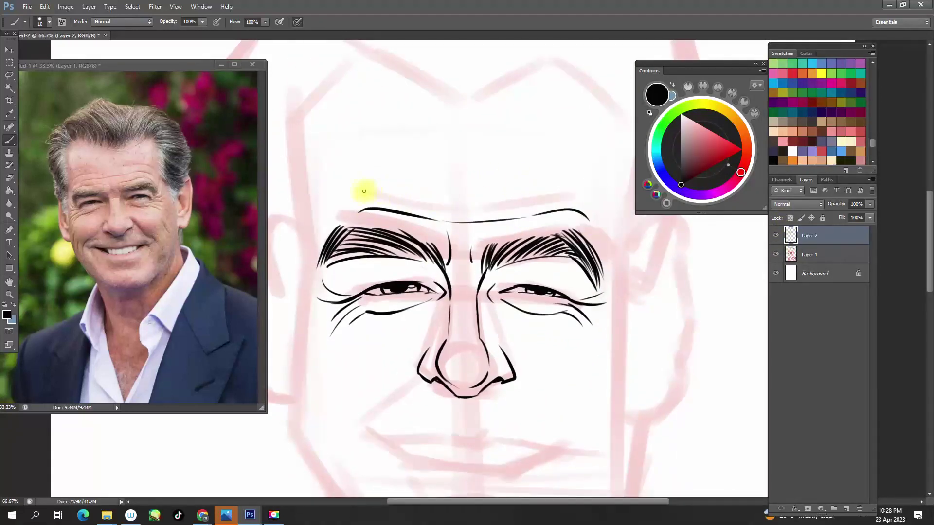
# Ink two forehead wrinkles and the left cheek line, toggling the sketch layer
pyautogui.moveTo(460, 186); pyautogui.dragTo(467, 192)
pyautogui.moveTo(382, 205)
pyautogui.mouseDown()
pyautogui.moveTo(588, 194)
pyautogui.moveTo(444, 200)
pyautogui.mouseUp()
pyautogui.scroll(-1, 588, 194)
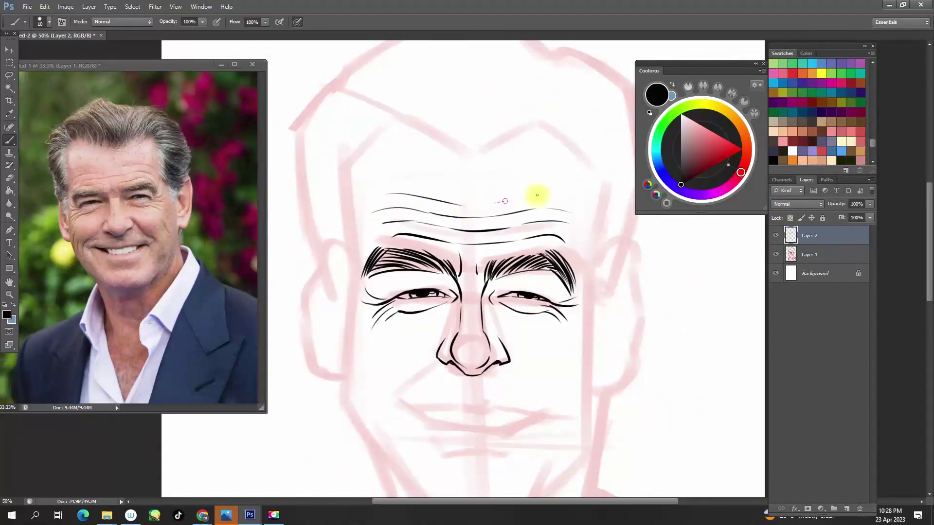
pyautogui.scroll(-2, 491, 204)
pyautogui.click(775, 254)
pyautogui.scroll(1, 476, 192)
pyautogui.moveTo(323, 218); pyautogui.dragTo(315, 238)
pyautogui.scroll(1, 445, 188)
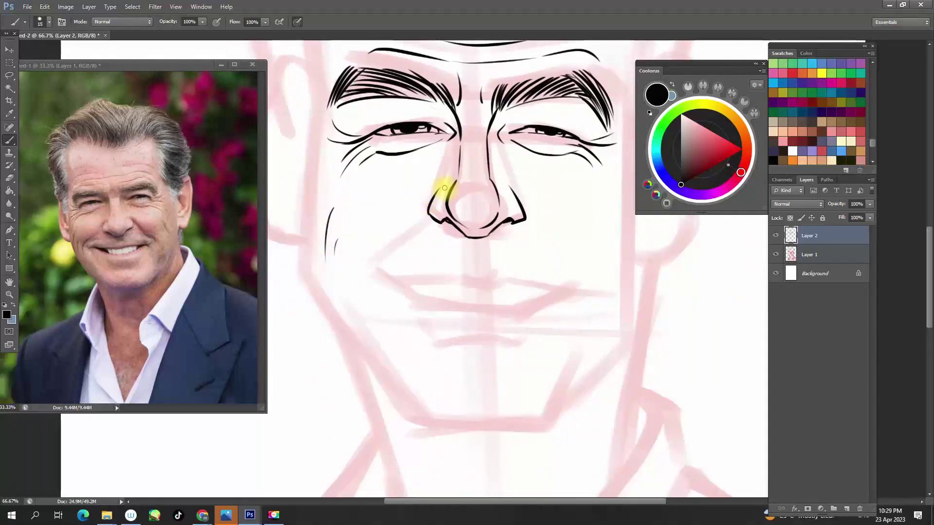
# With a thinner brush, draw the cheek lines beside the nose and a stroke below it
pyautogui.press('[')
pyautogui.moveTo(445, 188); pyautogui.dragTo(386, 248)
pyautogui.moveTo(401, 230); pyautogui.dragTo(406, 223)
pyautogui.scroll(-1, 358, 245)
pyautogui.scroll(1, 586, 263)
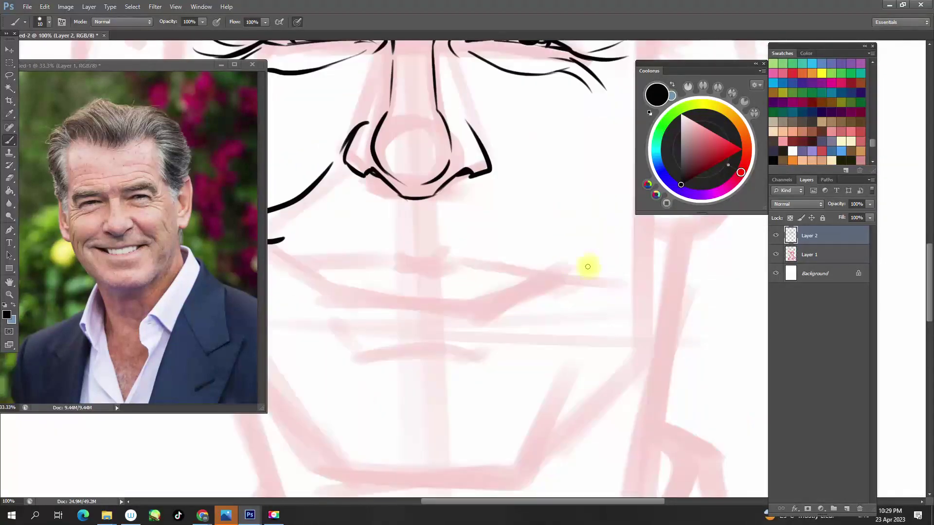
pyautogui.moveTo(540, 275); pyautogui.dragTo(573, 265)
pyautogui.scroll(-1, 547, 212)
pyautogui.scroll(1, 492, 204)
pyautogui.moveTo(490, 204)
pyautogui.mouseDown()
pyautogui.moveTo(499, 229)
pyautogui.moveTo(482, 217)
pyautogui.mouseUp()
# Draw the mouth line under the nose and curve the lower lip up to the corner
pyautogui.moveTo(547, 238)
pyautogui.mouseDown()
pyautogui.moveTo(487, 244)
pyautogui.moveTo(457, 238)
pyautogui.moveTo(460, 231)
pyautogui.mouseUp()
pyautogui.scroll(-1, 457, 238)
pyautogui.scroll(1, 432, 192)
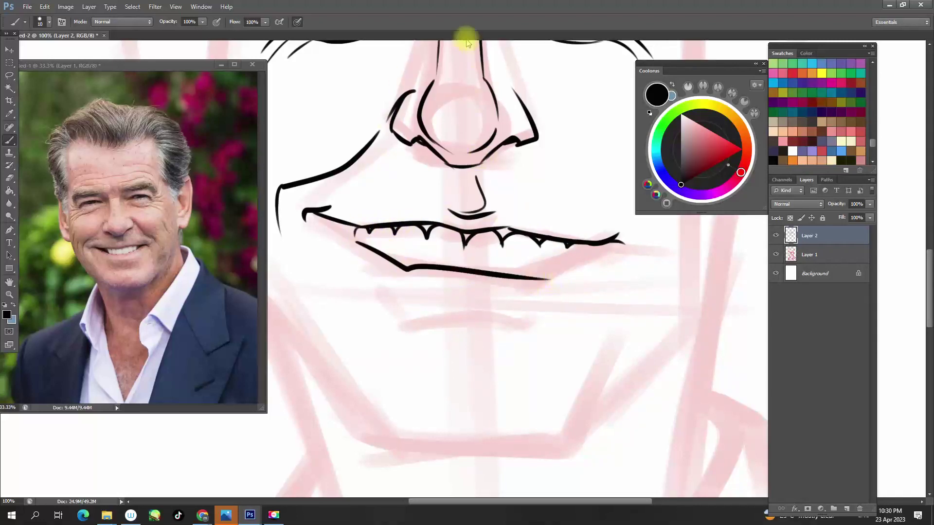
pyautogui.moveTo(416, 265); pyautogui.dragTo(516, 225)
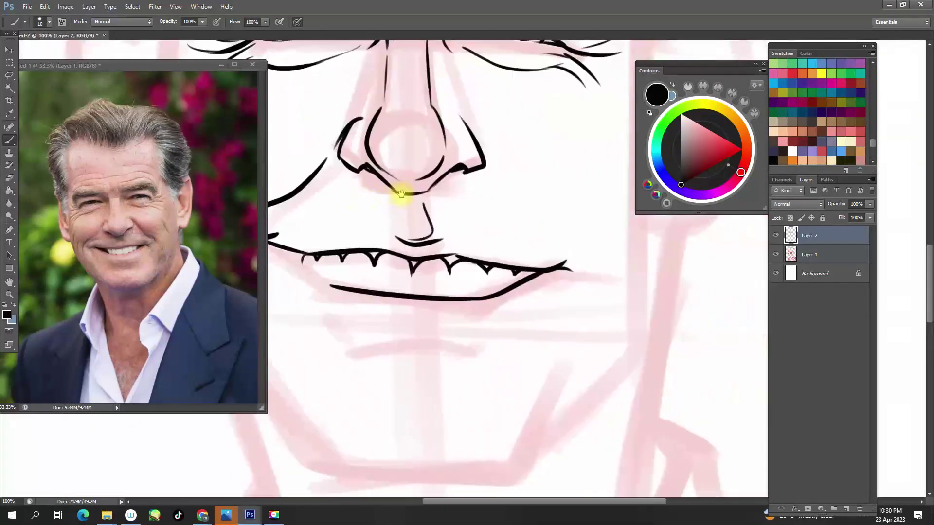
pyautogui.scroll(2, 639, 265)
pyautogui.hscroll(-5, 535, 292)
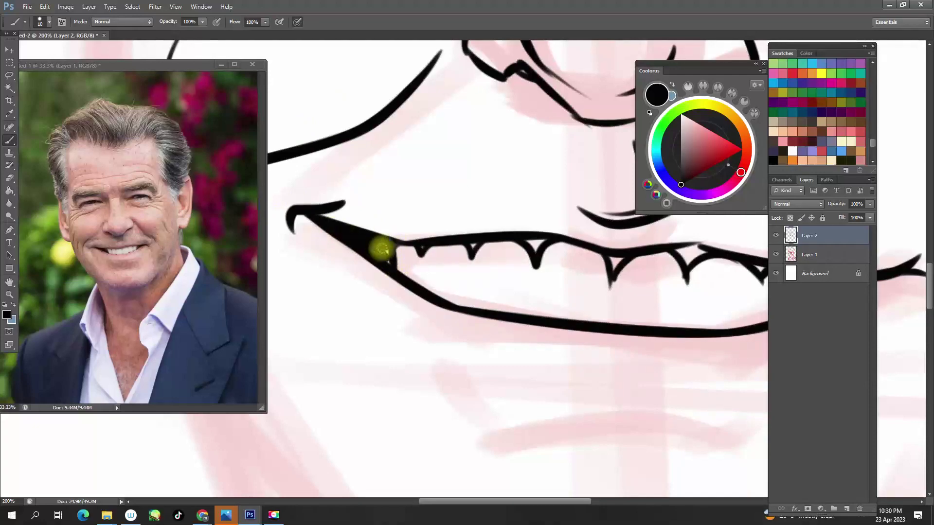
pyautogui.scroll(-3, 484, 188)
pyautogui.scroll(3, 559, 250)
pyautogui.scroll(-3, 546, 240)
pyautogui.scroll(3, 546, 240)
# Add the dividing line between the lower teeth and enlarge the brush
pyautogui.moveTo(520, 263); pyautogui.dragTo(522, 284)
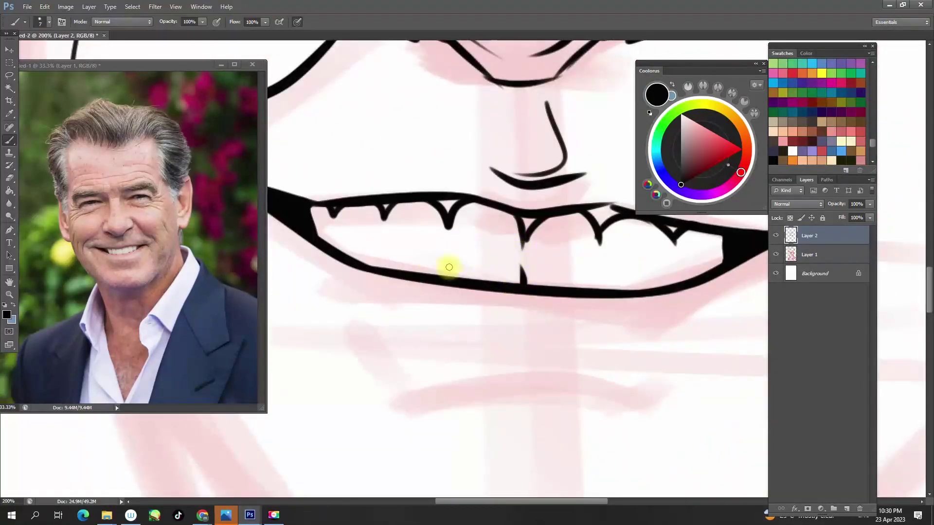
pyautogui.scroll(-2, 453, 263)
pyautogui.scroll(-1, 448, 150)
pyautogui.scroll(1, 404, 243)
pyautogui.scroll(-1, 403, 243)
pyautogui.scroll(1, 484, 198)
pyautogui.press(']')
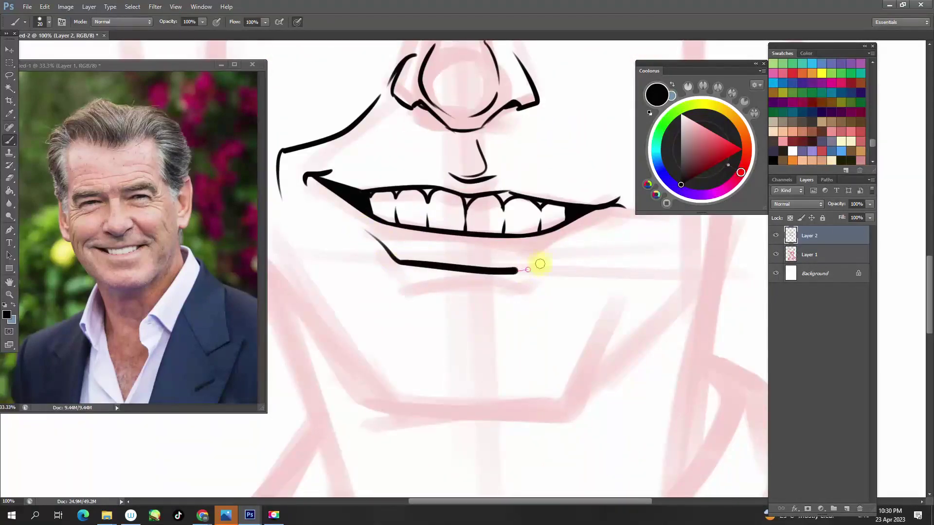
pyautogui.scroll(-2, 491, 272)
pyautogui.scroll(1, 475, 156)
pyautogui.scroll(-2, 506, 209)
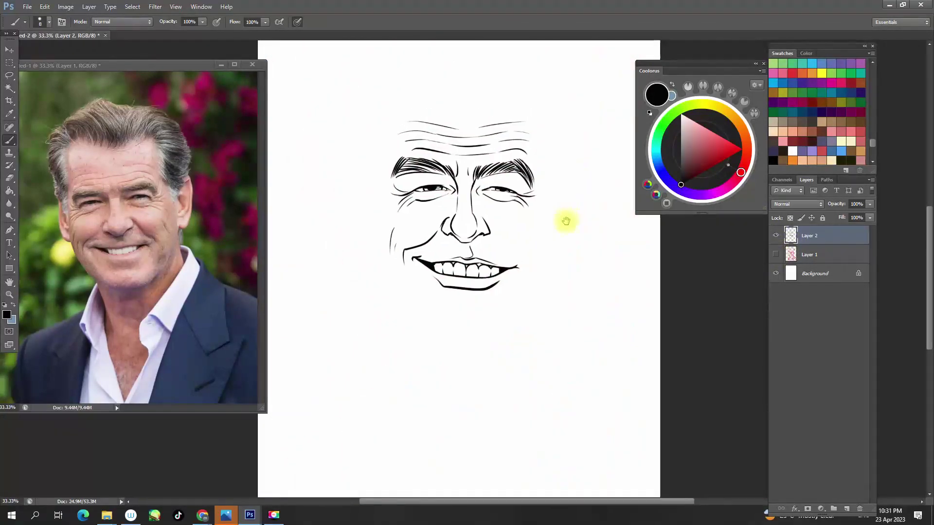
# Draw a thicker cheek stroke beside the mouth
pyautogui.scroll(2, 483, 246)
pyautogui.scroll(1, 461, 198)
pyautogui.press(']')
pyautogui.moveTo(418, 144)
pyautogui.mouseDown()
pyautogui.moveTo(513, 243)
pyautogui.moveTo(423, 248)
pyautogui.mouseUp()
# Replace the chin stroke with one curved jaw-to-chin outline using a thicker brush
pyautogui.scroll(-2, 486, 228)
pyautogui.scroll(1, 424, 228)
pyautogui.scroll(1, 419, 258)
pyautogui.press(']')
pyautogui.hotkey('ctrl', 'z')
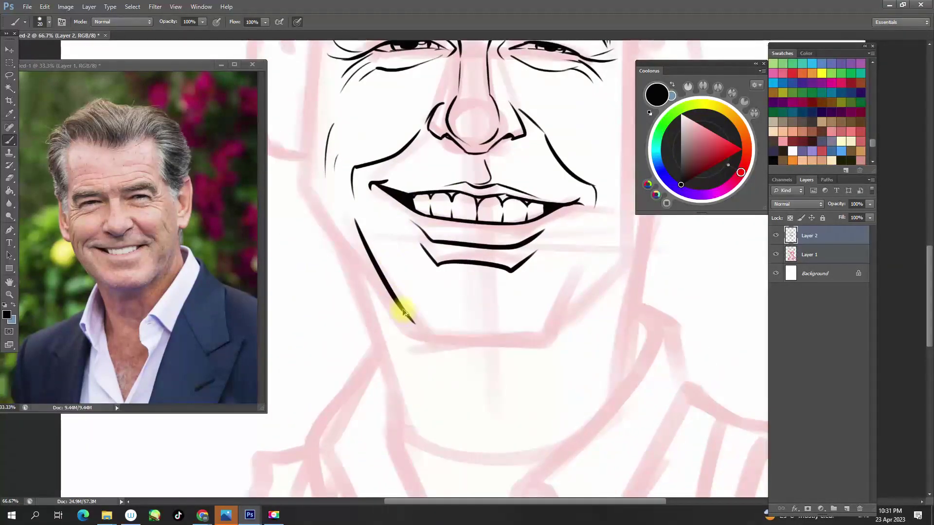
pyautogui.scroll(1, 396, 309)
pyautogui.moveTo(272, 291); pyautogui.dragTo(508, 239)
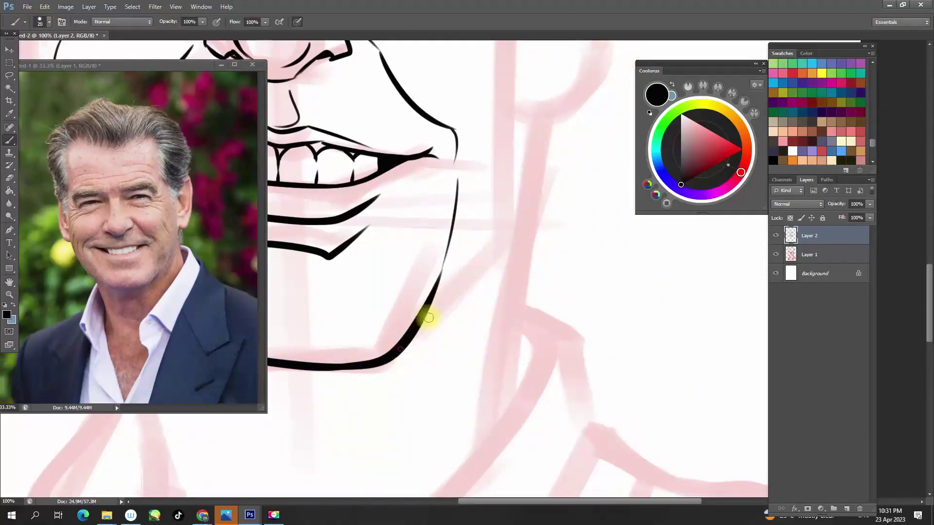
# Hide and reshow Layer 1's pink sketch to check the inked face lines
pyautogui.scroll(-2, 476, 236)
pyautogui.scroll(2, 461, 332)
pyautogui.press('[')
pyautogui.scroll(-1, 461, 332)
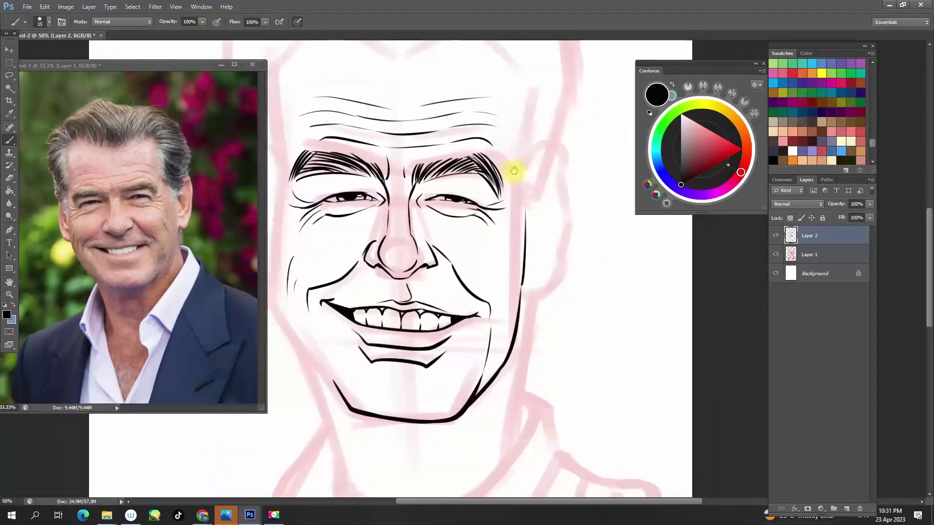
pyautogui.press(']')
pyautogui.scroll(-2, 359, 281)
pyautogui.scroll(-2, 444, 382)
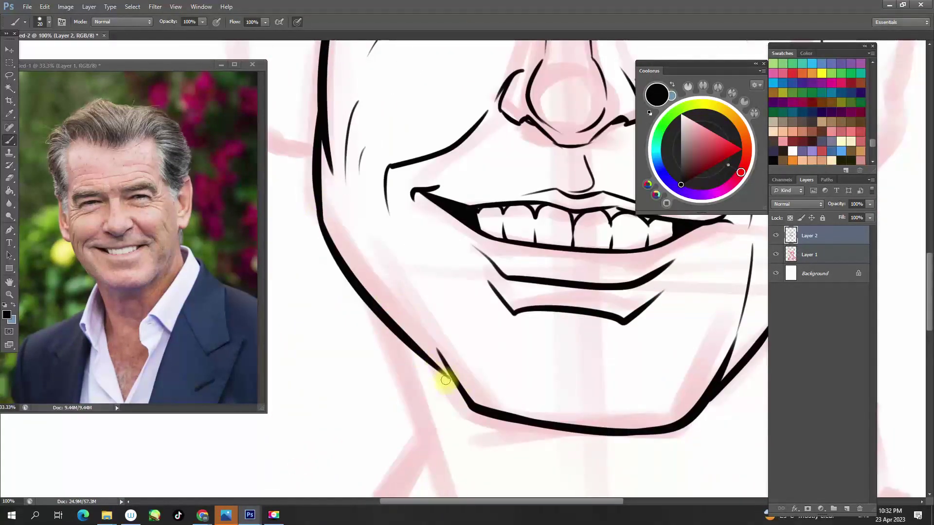
pyautogui.click(776, 254)
pyautogui.scroll(-2, 468, 250)
pyautogui.scroll(1, 468, 250)
pyautogui.click(776, 254)
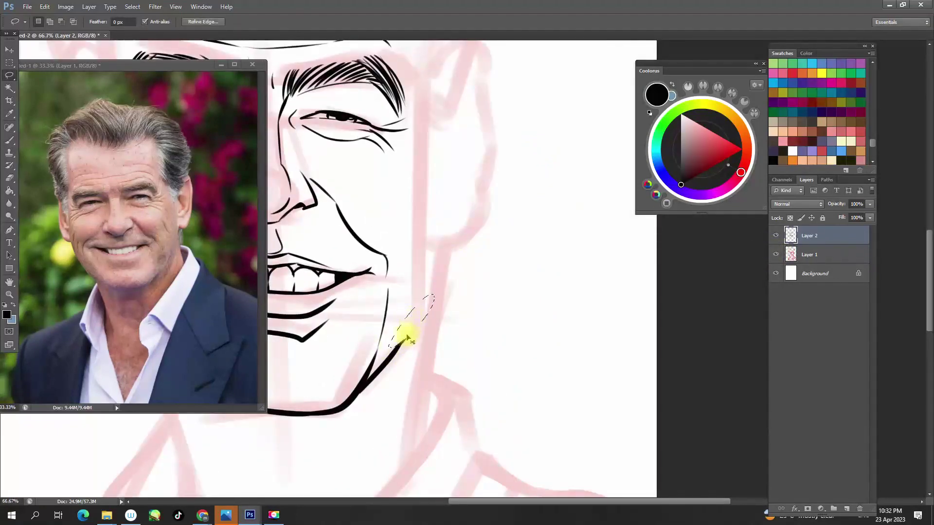
# Bring more of the chin into view, then fit the whole canvas on screen
pyautogui.scroll(2, 432, 335)
pyautogui.scroll(-1, 563, 244)
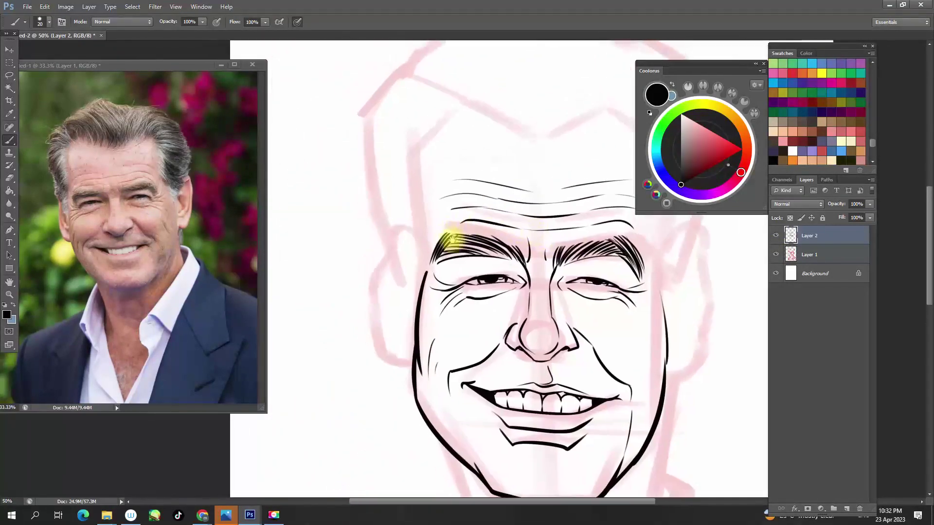
pyautogui.scroll(-1, 439, 185)
pyautogui.scroll(1, 438, 184)
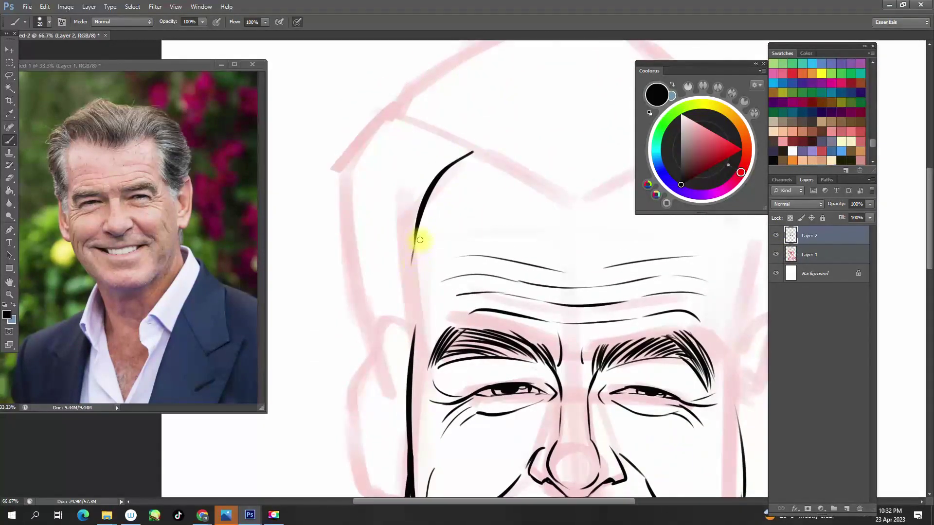
pyautogui.scroll(-1, 420, 292)
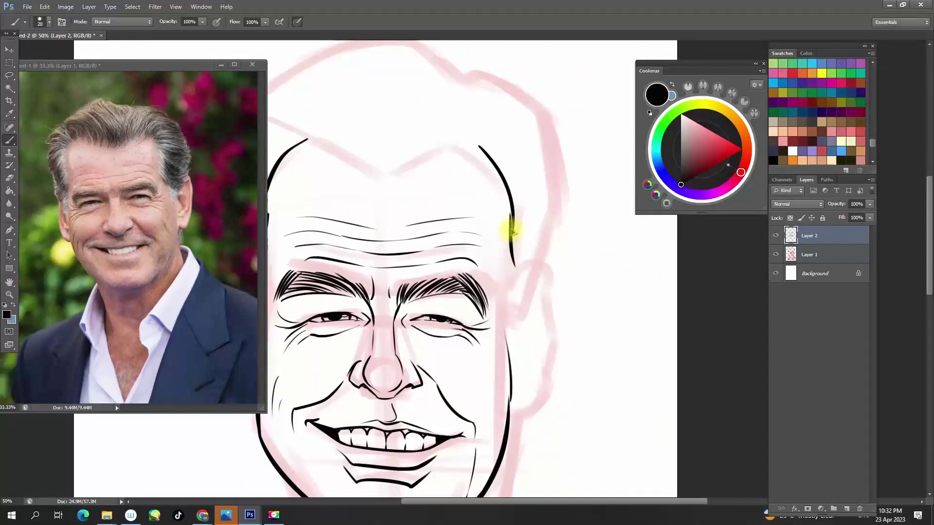
pyautogui.moveTo(505, 293)
pyautogui.mouseDown()
pyautogui.moveTo(514, 268)
pyautogui.moveTo(537, 259)
pyautogui.mouseUp()
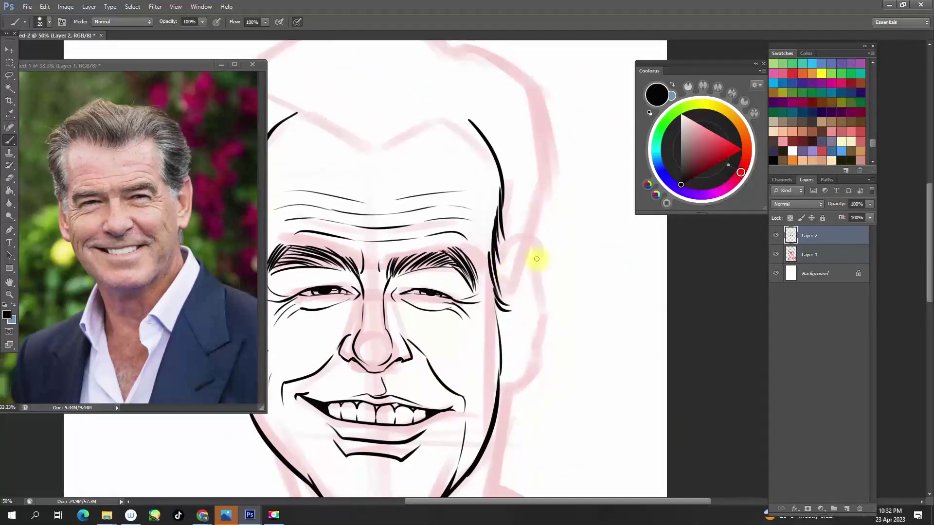
pyautogui.moveTo(459, 254); pyautogui.dragTo(620, 283)
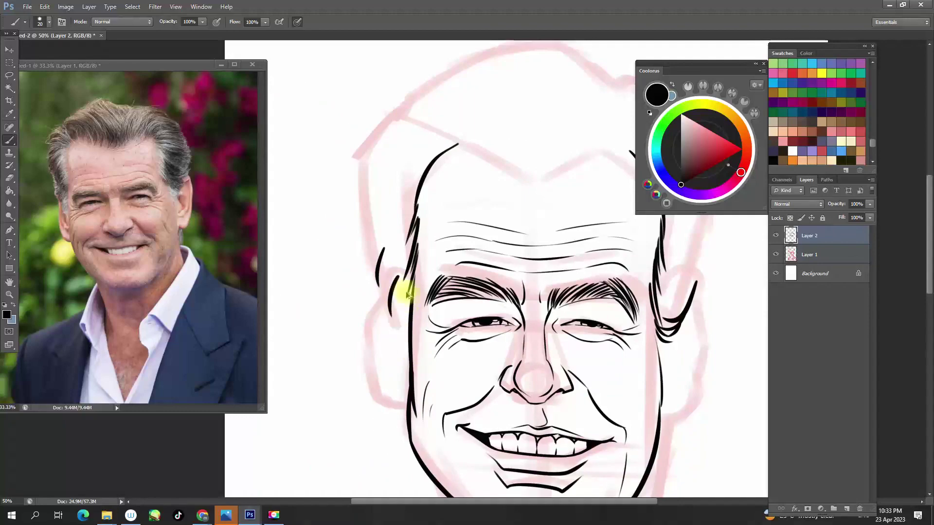
pyautogui.hotkey('ctrl', '0')
# Hide the sketch to check the outline, then pan up to the top of the head
pyautogui.click(776, 255)
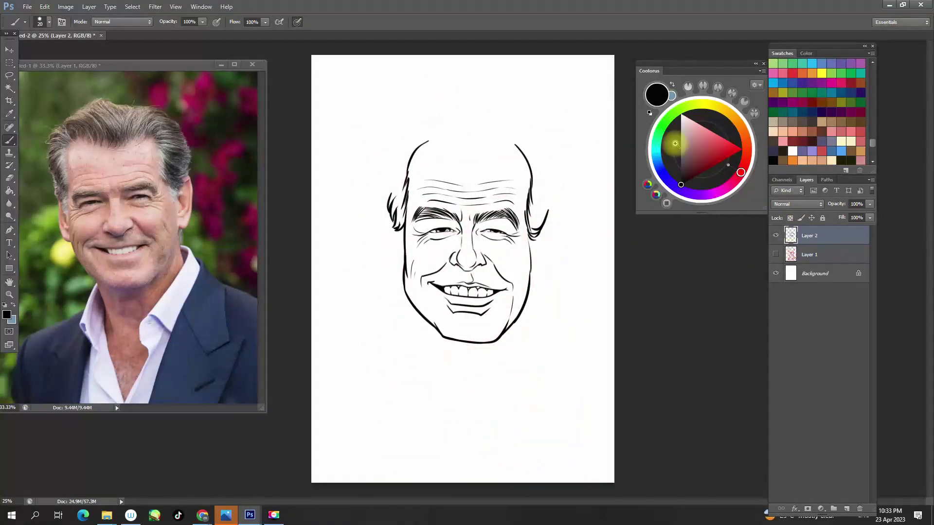
pyautogui.scroll(2, 427, 260)
pyautogui.moveTo(399, 233); pyautogui.dragTo(482, 313)
pyautogui.moveTo(507, 267); pyautogui.dragTo(535, 312)
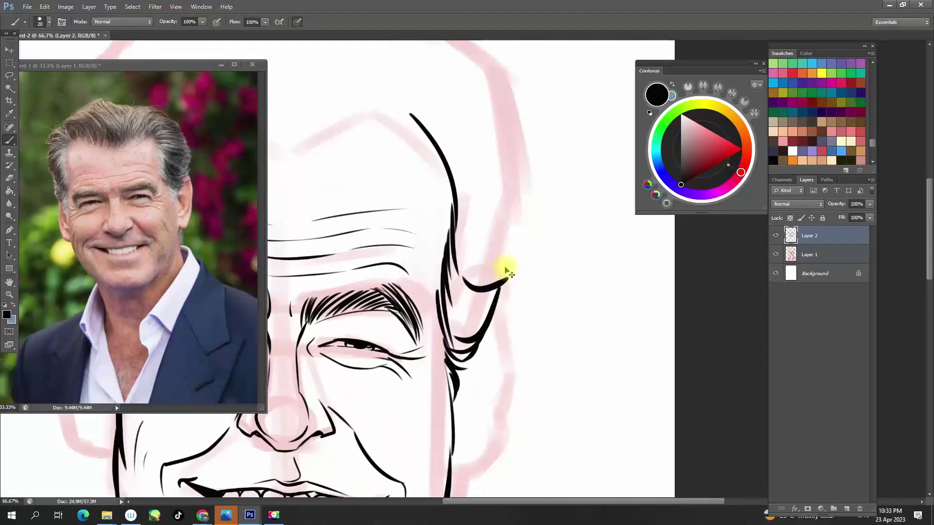
pyautogui.moveTo(302, 146); pyautogui.dragTo(396, 159)
pyautogui.moveTo(365, 202)
pyautogui.mouseDown()
pyautogui.moveTo(385, 260)
pyautogui.moveTo(362, 259)
pyautogui.mouseUp()
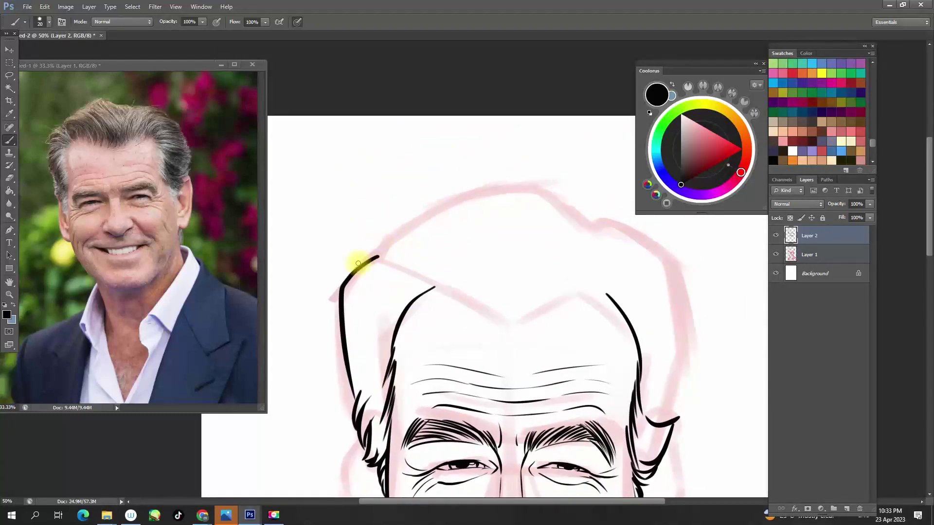
# Ink hair curves and a sweeping strand across the top of the head and crown
pyautogui.moveTo(462, 232); pyautogui.dragTo(484, 321)
pyautogui.hotkey('ctrl', '+')
pyautogui.moveTo(311, 246)
pyautogui.mouseDown()
pyautogui.moveTo(419, 204)
pyautogui.moveTo(494, 258)
pyautogui.mouseUp()
pyautogui.moveTo(387, 233); pyautogui.dragTo(438, 285)
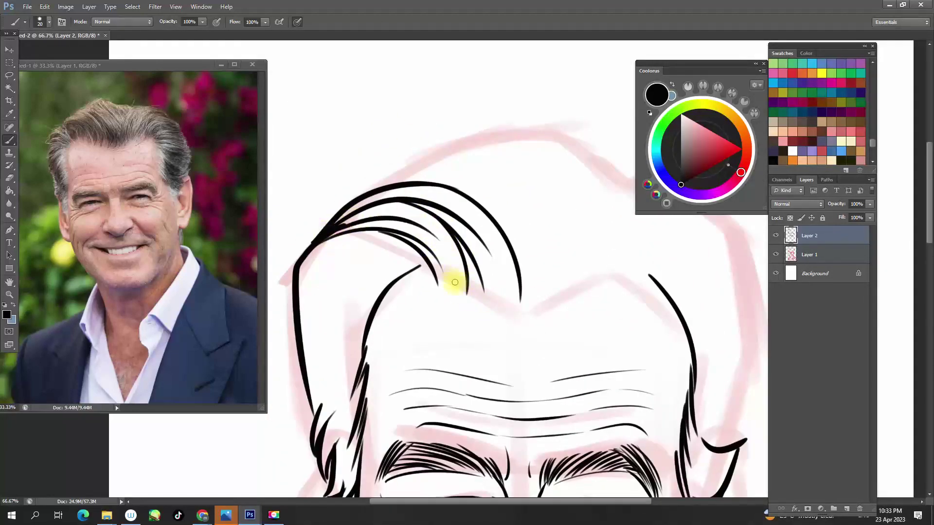
pyautogui.moveTo(433, 231); pyautogui.dragTo(498, 189)
pyautogui.moveTo(385, 240); pyautogui.dragTo(484, 220)
# Draw hair down the left side of the face and across the top right
pyautogui.moveTo(447, 250); pyautogui.dragTo(385, 409)
pyautogui.hotkey('ctrl', '-')
pyautogui.hscroll(3, 469, 183)
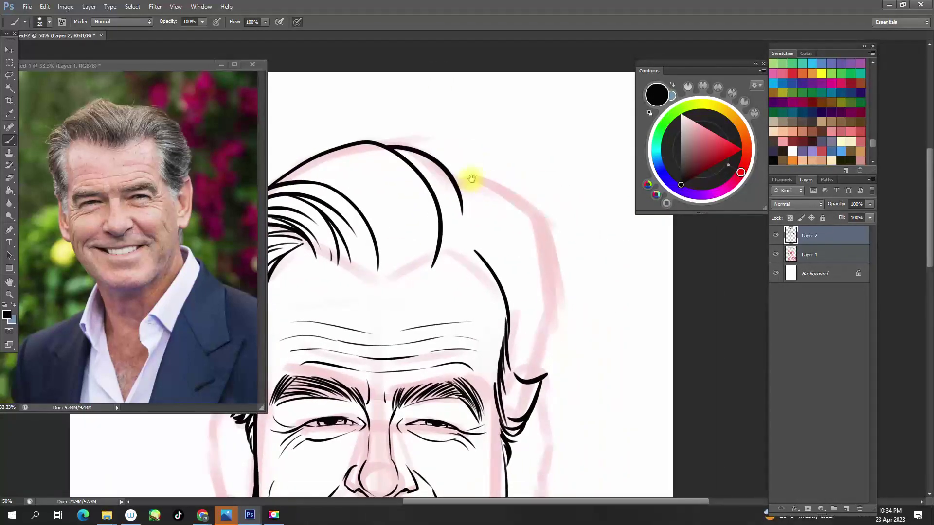
pyautogui.moveTo(438, 220); pyautogui.dragTo(539, 236)
pyautogui.scroll(-2, 510, 179)
pyautogui.scroll(-2, 509, 179)
# Add a hair stroke near the crest, briefly lasso-selecting the strand then deselecting
pyautogui.hotkey('ctrl', '+')
pyautogui.moveTo(469, 161); pyautogui.dragTo(547, 193)
pyautogui.hotkey('ctrl', '+')
pyautogui.moveTo(404, 217); pyautogui.dragTo(484, 167)
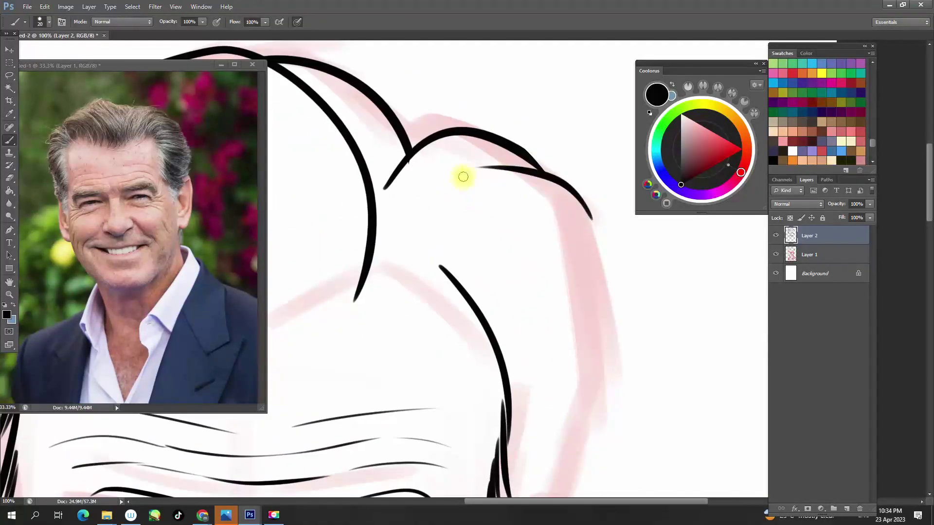
pyautogui.press('l')
pyautogui.moveTo(440, 241); pyautogui.dragTo(428, 263)
pyautogui.press('b')
pyautogui.hotkey('ctrl', 'd')
pyautogui.hotkey('ctrl', '-')
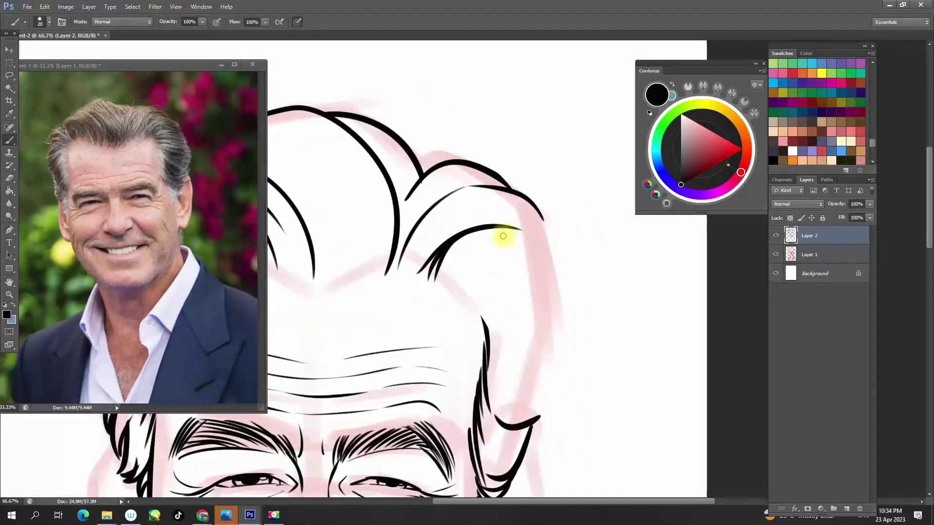
# Ink outline strokes along the right side of the head, thickening the brush slightly
pyautogui.moveTo(501, 203)
pyautogui.mouseDown()
pyautogui.moveTo(504, 271)
pyautogui.moveTo(479, 412)
pyautogui.mouseUp()
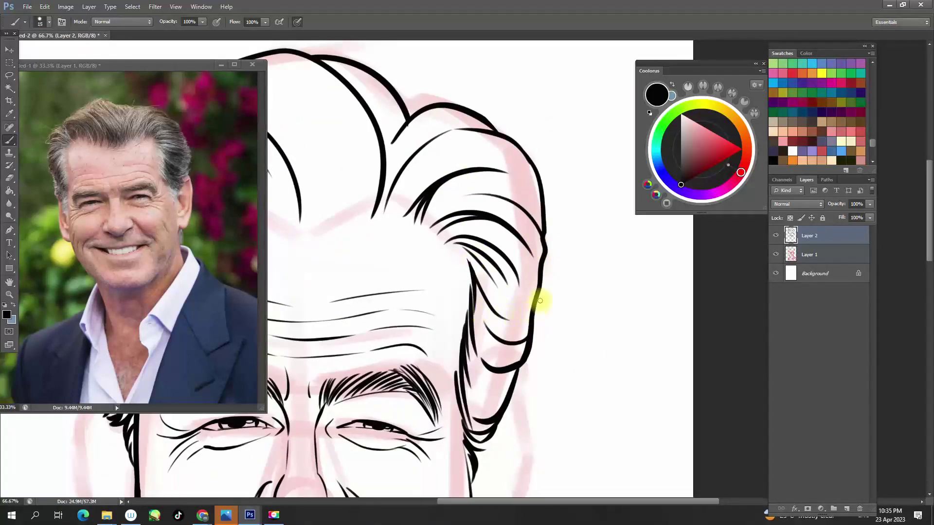
pyautogui.scroll(3, 540, 301)
pyautogui.scroll(1, 471, 229)
pyautogui.press(']')
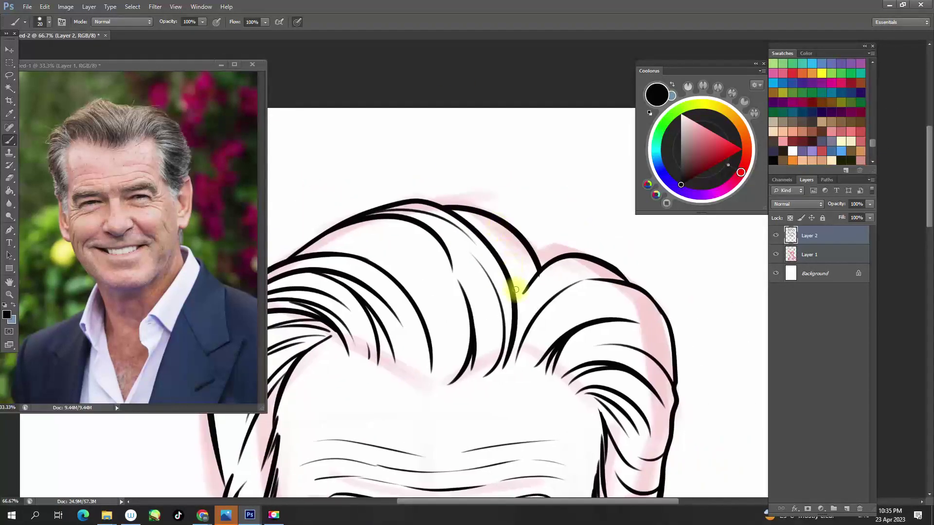
pyautogui.scroll(-1, 515, 290)
pyautogui.hscroll(-1, 496, 316)
pyautogui.moveTo(356, 212); pyautogui.dragTo(558, 281)
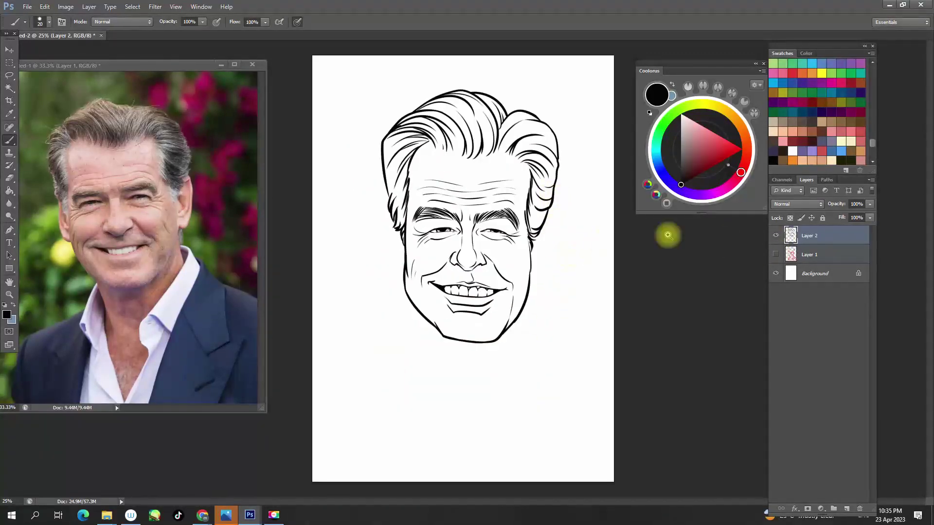
# Add an inner curve line to the ear
pyautogui.scroll(1, 505, 266)
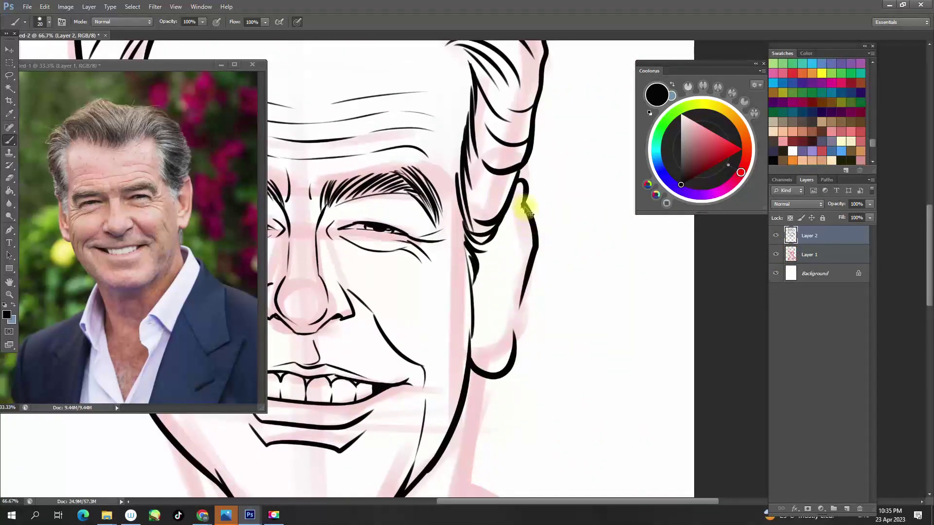
pyautogui.moveTo(526, 209); pyautogui.dragTo(584, 234)
pyautogui.scroll(-1, 577, 268)
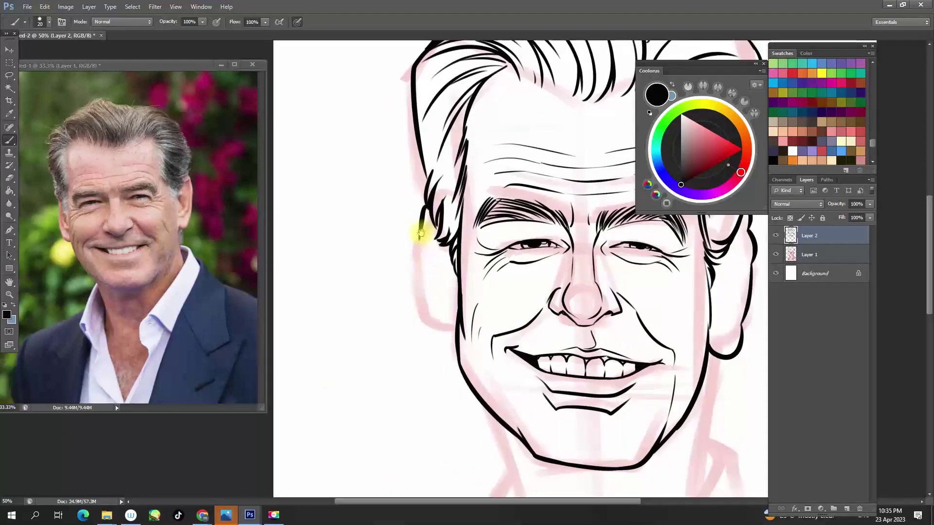
pyautogui.scroll(-2, 417, 209)
pyautogui.scroll(2, 390, 261)
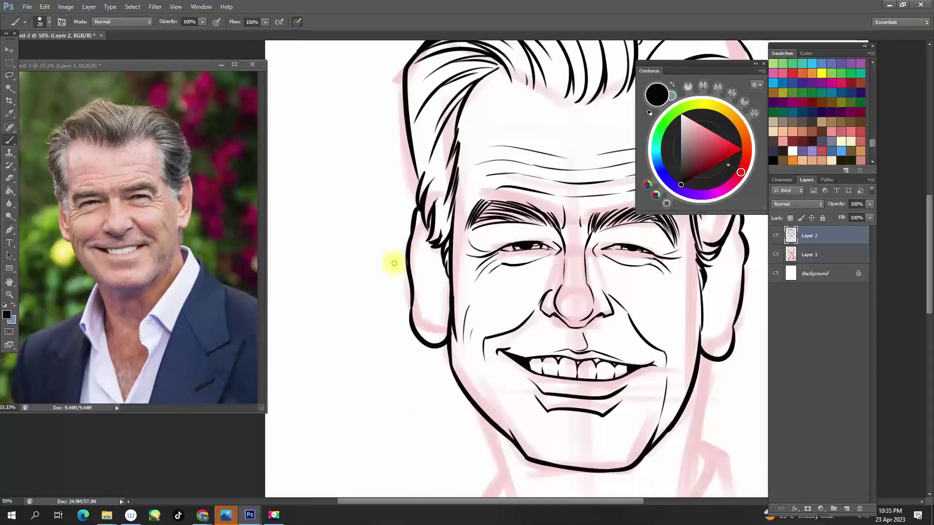
pyautogui.scroll(1, 434, 265)
pyautogui.moveTo(430, 295); pyautogui.dragTo(411, 213)
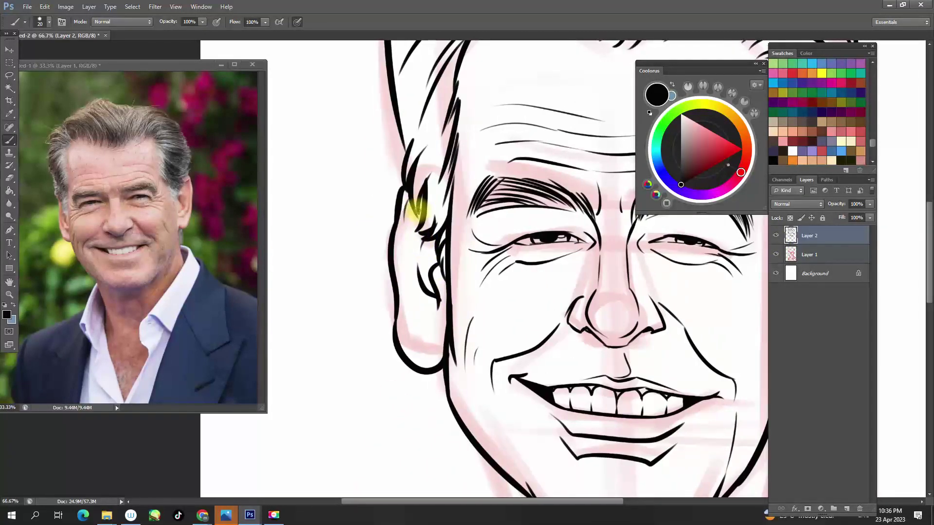
# Scroll around the canvas to inspect the neck and collar area
pyautogui.hscroll(5, 530, 208)
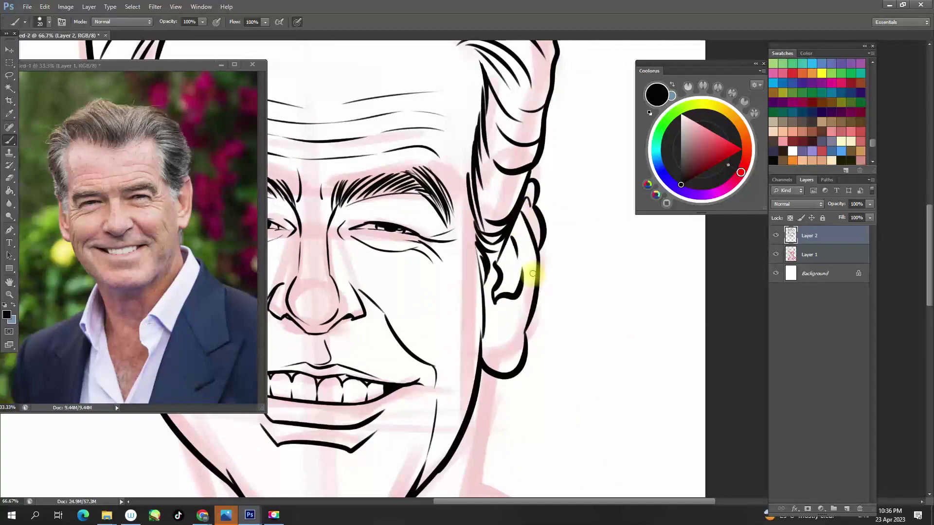
pyautogui.scroll(-1, 533, 274)
pyautogui.scroll(-1, 496, 188)
pyautogui.scroll(2, 403, 334)
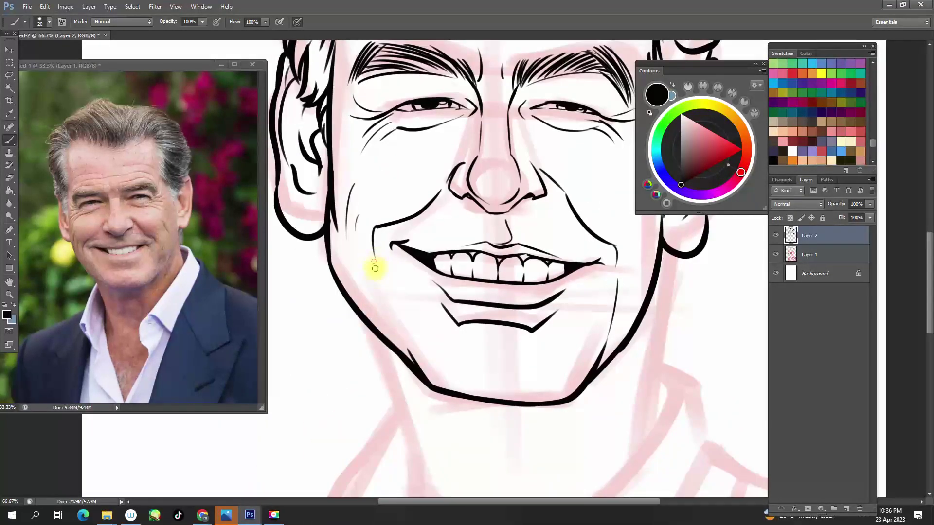
pyautogui.scroll(-1, 376, 270)
pyautogui.scroll(-1, 388, 273)
pyautogui.scroll(1, 455, 235)
pyautogui.scroll(-1, 501, 223)
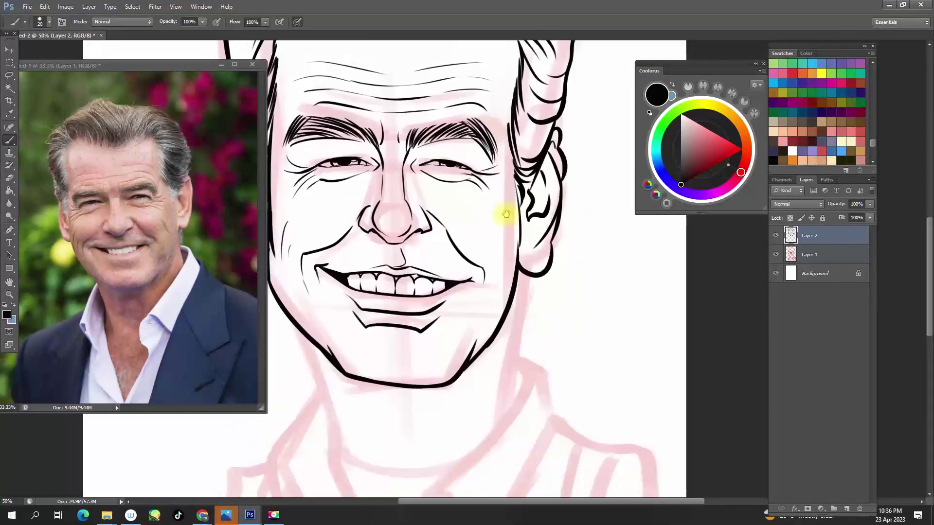
pyautogui.scroll(-1, 507, 250)
pyautogui.scroll(1, 518, 237)
pyautogui.scroll(-1, 496, 205)
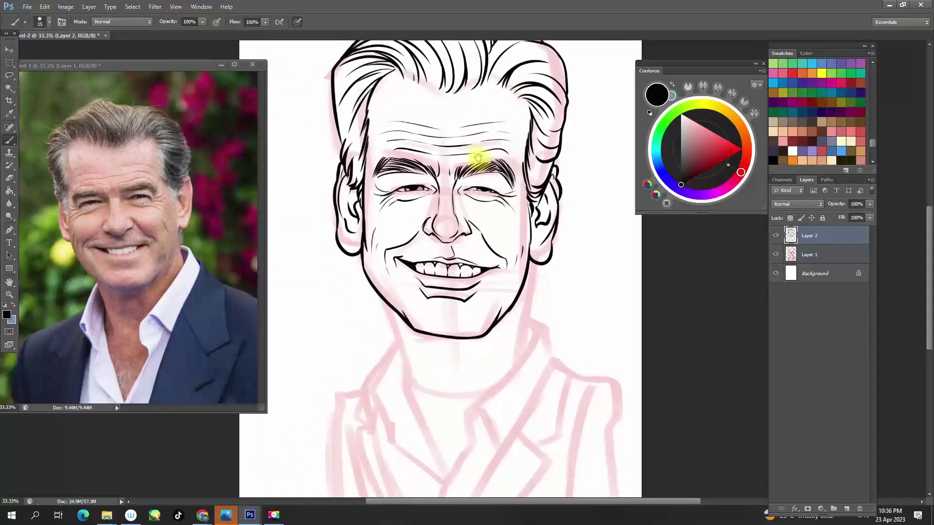
pyautogui.scroll(1, 462, 175)
pyautogui.scroll(1, 438, 204)
pyautogui.scroll(1, 425, 226)
pyautogui.scroll(-1, 427, 239)
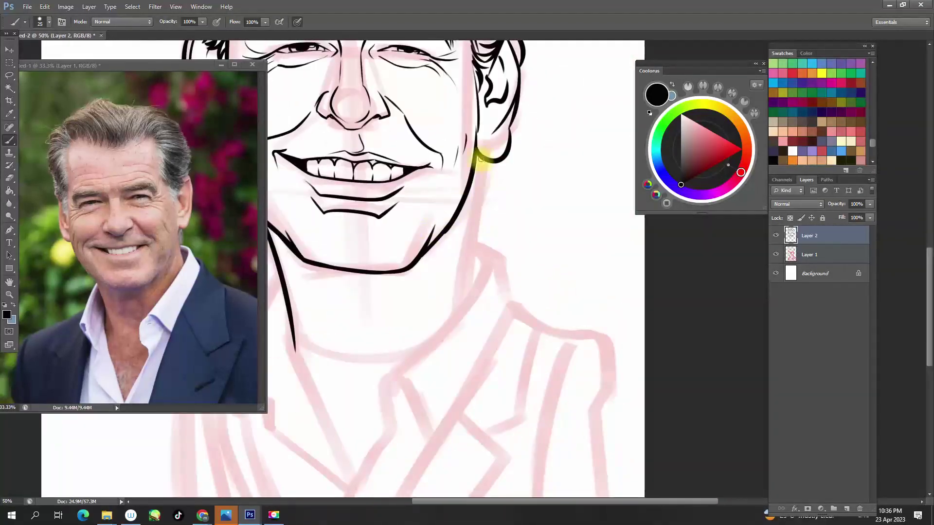
pyautogui.scroll(-3, 521, 162)
pyautogui.scroll(-2, 442, 208)
pyautogui.scroll(1, 426, 353)
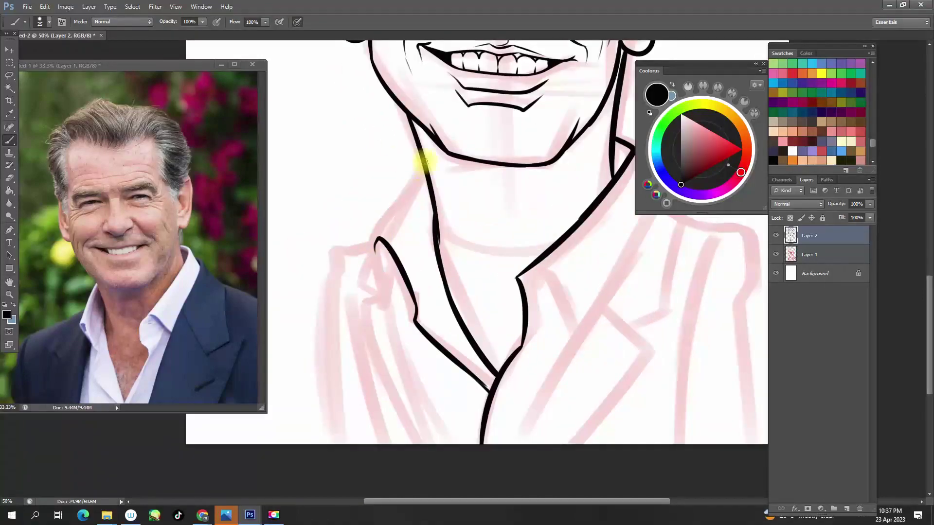
pyautogui.scroll(-1, 478, 208)
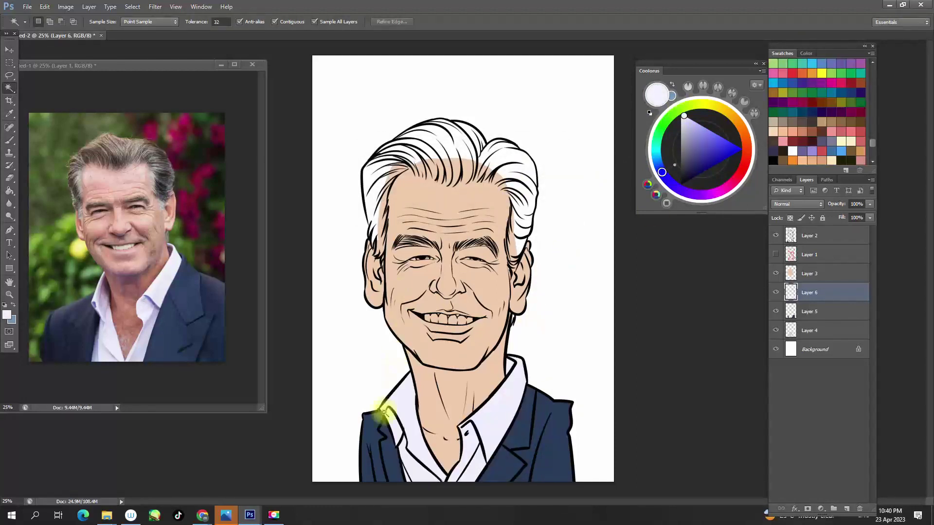
# Clear the shirt selection and create a new layer for the hair colour
pyautogui.press('b')
pyautogui.click(416, 479)
pyautogui.scroll(1, 478, 141)
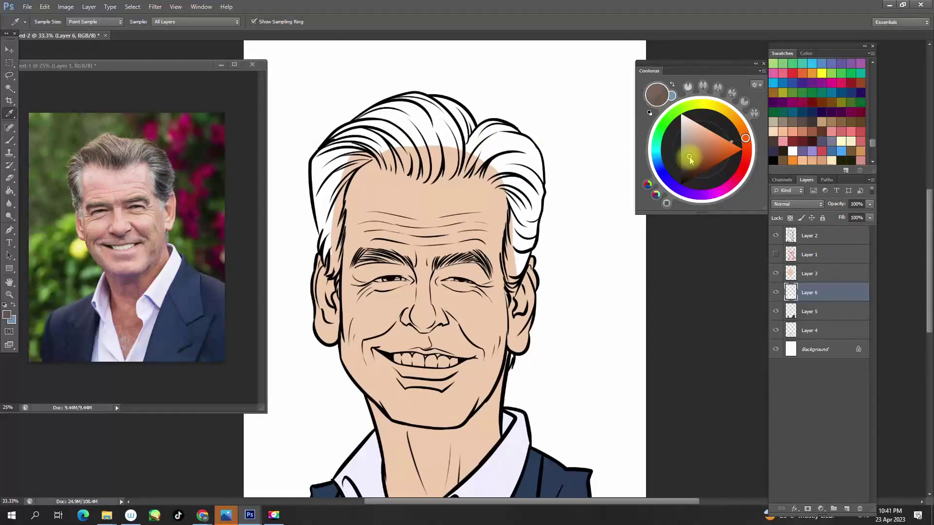
pyautogui.hotkey('ctrl', 'shift', 'n')
pyautogui.press('Return')
# Paint brown over the top of the hair and along its edge near the ear
pyautogui.scroll(2, 443, 123)
pyautogui.press(']')
pyautogui.moveTo(389, 160); pyautogui.dragTo(550, 204)
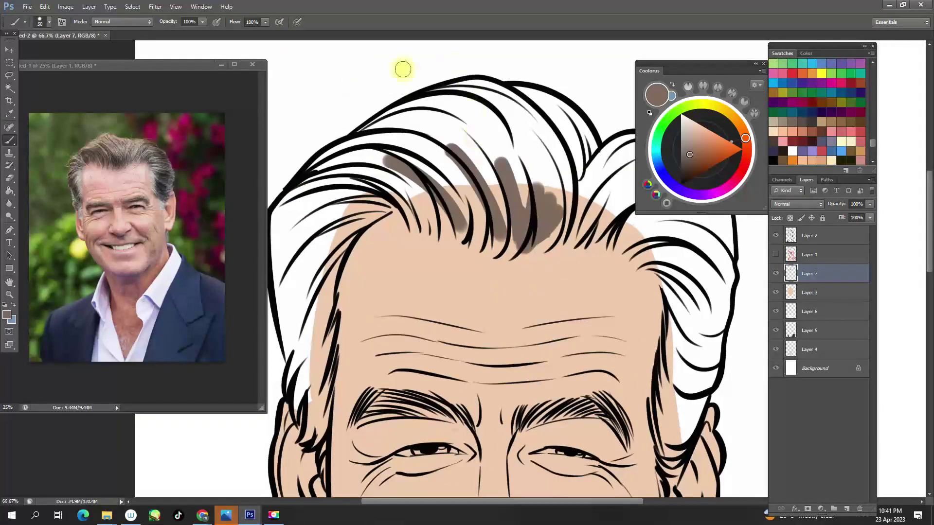
pyautogui.press('[')
pyautogui.hscroll(3, 437, 224)
pyautogui.moveTo(473, 219)
pyautogui.mouseDown()
pyautogui.moveTo(506, 243)
pyautogui.moveTo(578, 266)
pyautogui.mouseUp()
pyautogui.press('[')
pyautogui.scroll(-1, 505, 249)
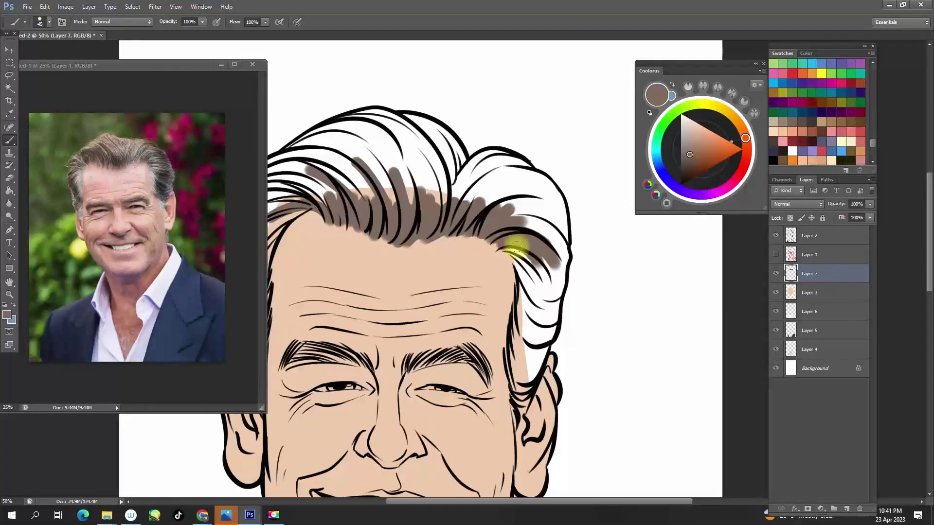
pyautogui.moveTo(515, 373); pyautogui.dragTo(517, 418)
# Fill more of the hair, including the top and left, with brown using a smaller brush
pyautogui.press('[')
pyautogui.hscroll(-3, 466, 217)
pyautogui.moveTo(421, 235); pyautogui.dragTo(411, 292)
pyautogui.scroll(1, 414, 291)
pyautogui.press('[')
pyautogui.press('[')
pyautogui.press('[')
pyautogui.scroll(2, 441, 216)
pyautogui.moveTo(474, 268); pyautogui.dragTo(465, 345)
pyautogui.scroll(-1, 440, 302)
pyautogui.moveTo(423, 142)
pyautogui.mouseDown()
pyautogui.moveTo(444, 177)
pyautogui.moveTo(494, 180)
pyautogui.mouseUp()
# Colour both sides of the hair brown and touch up remaining gaps
pyautogui.scroll(-1, 493, 180)
pyautogui.press('[')
pyautogui.press('[')
pyautogui.press('[')
pyautogui.moveTo(584, 219); pyautogui.dragTo(604, 261)
pyautogui.moveTo(394, 253); pyautogui.dragTo(395, 275)
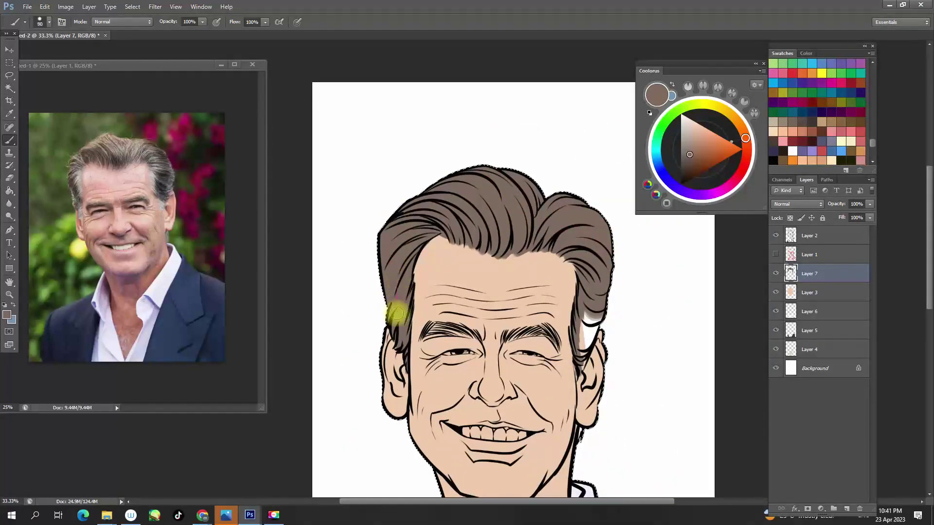
pyautogui.scroll(1, 396, 275)
pyautogui.moveTo(486, 243); pyautogui.dragTo(477, 290)
pyautogui.scroll(-1, 470, 338)
pyautogui.press(']')
pyautogui.press(']')
pyautogui.press(']')
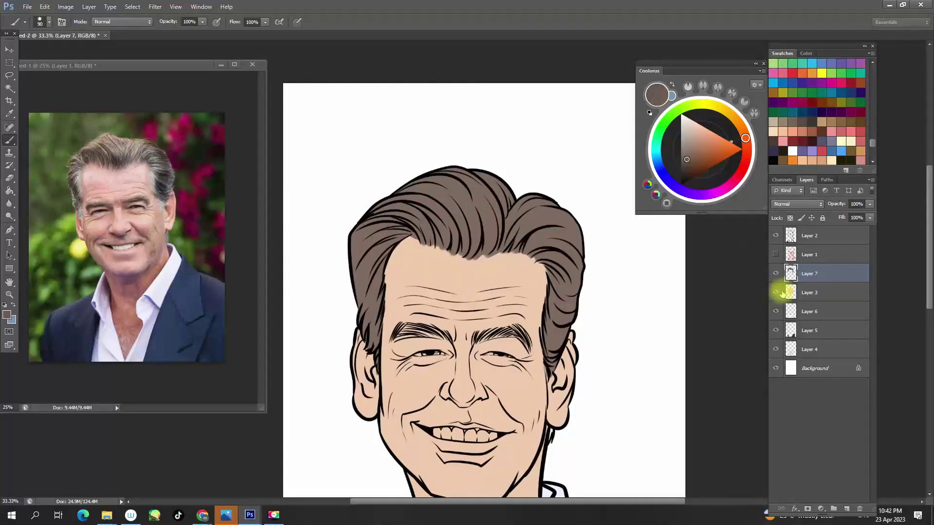
# Add a new layer above Layer 3 for the eyebrows
pyautogui.click(772, 290)
pyautogui.hotkey('ctrl', 'shift', 'alt', 'n')
pyautogui.scroll(3, 424, 250)
pyautogui.press('[')
pyautogui.press('[')
pyautogui.press('[')
# Shade the left and right eyebrows dark with the brush
pyautogui.moveTo(346, 209); pyautogui.dragTo(478, 236)
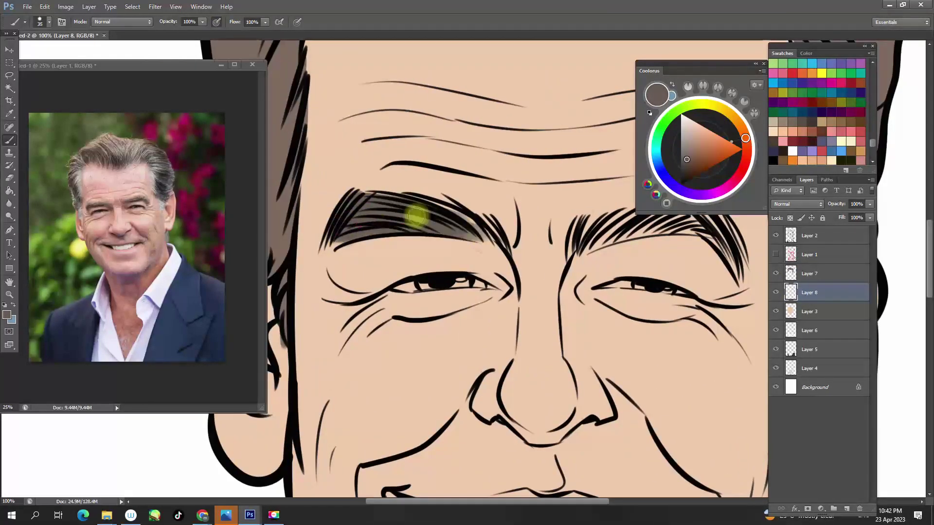
pyautogui.press('[')
pyautogui.moveTo(584, 241)
pyautogui.mouseDown()
pyautogui.moveTo(423, 255)
pyautogui.moveTo(516, 221)
pyautogui.mouseUp()
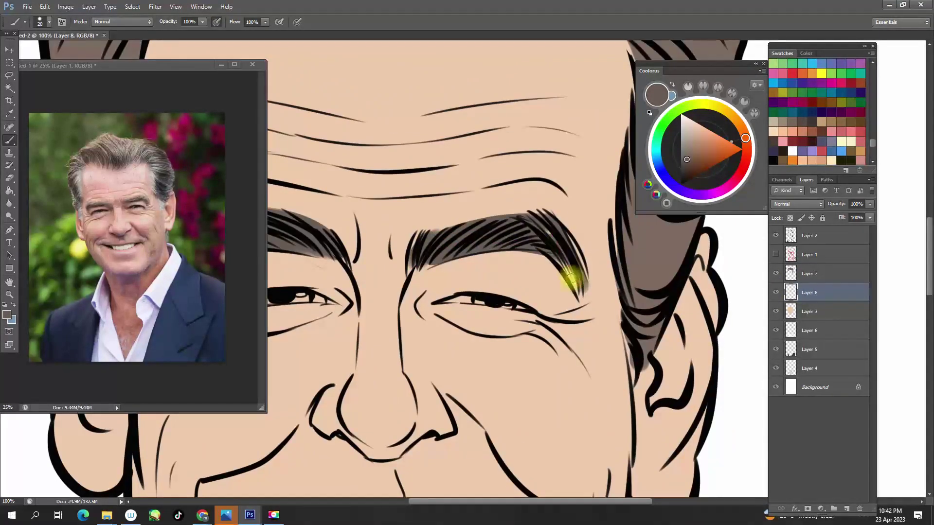
pyautogui.scroll(-3, 571, 279)
# Add a new layer above Layer 3 and paint the left eye white
pyautogui.click(788, 312)
pyautogui.hotkey('ctrl', 'shift', 'alt', 'n')
pyautogui.scroll(2, 423, 261)
pyautogui.press('[')
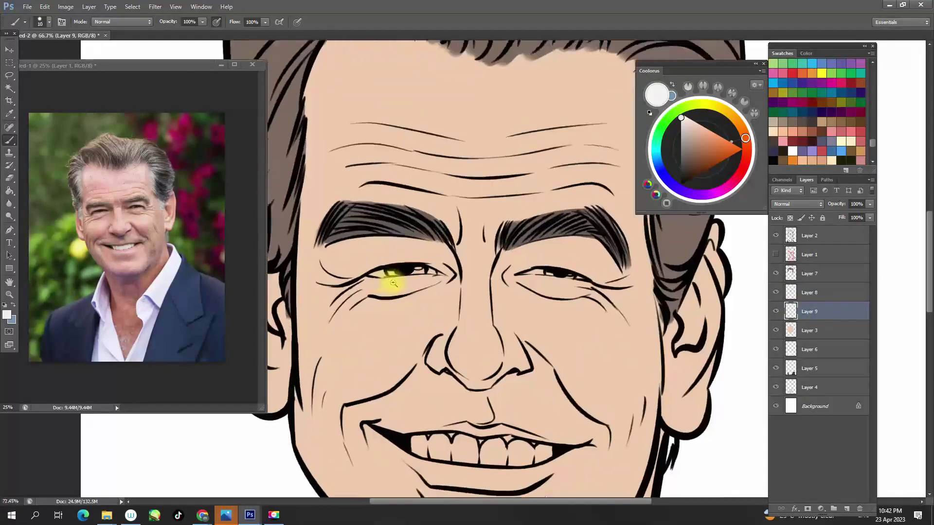
pyautogui.moveTo(393, 283); pyautogui.dragTo(403, 282)
pyautogui.moveTo(377, 272); pyautogui.dragTo(405, 268)
# Pick a brown iris colour and create a new layer for the irises
pyautogui.press('[')
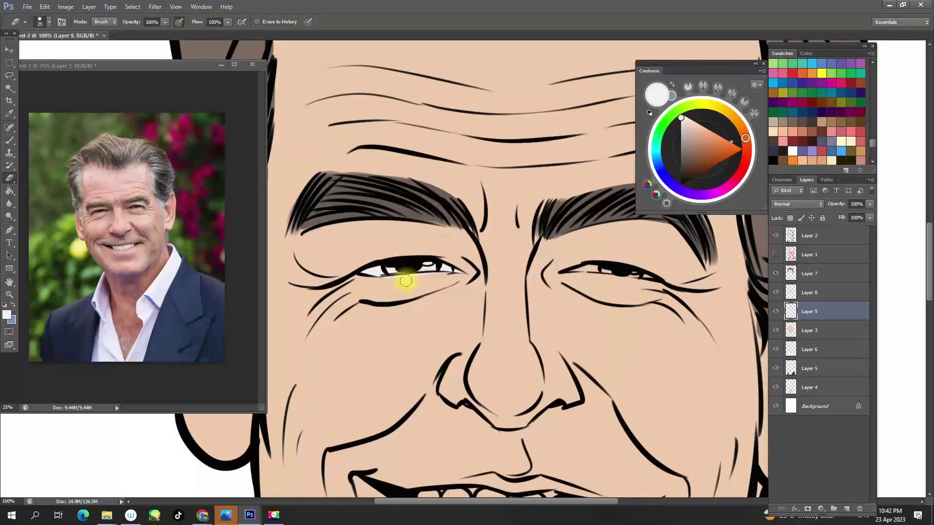
pyautogui.scroll(2, 444, 277)
pyautogui.hscroll(3, 462, 256)
pyautogui.keyDown('alt'); pyautogui.click(443, 244); pyautogui.keyUp('alt')
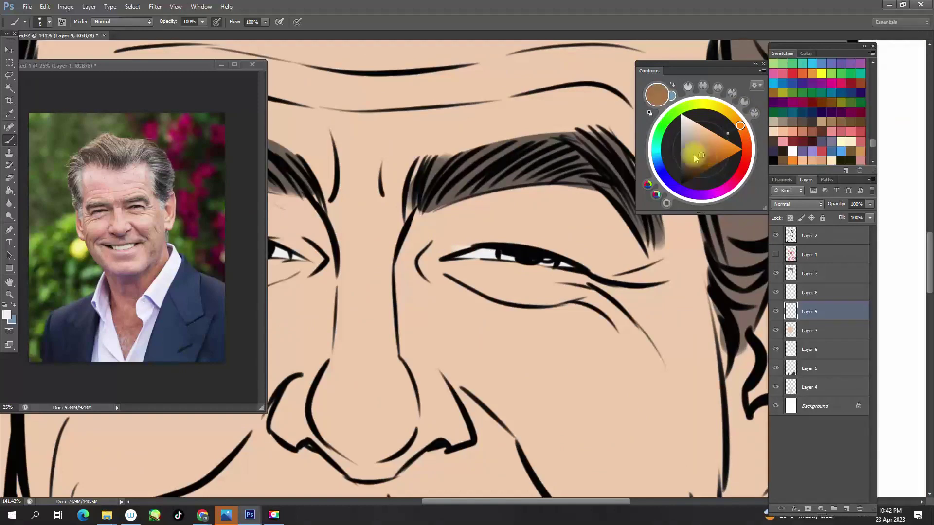
pyautogui.scroll(1, 443, 244)
pyautogui.hotkey('ctrl', 'shift', 'alt', 'n')
pyautogui.press(']')
pyautogui.press(']')
# Select the teeth area by colour
pyautogui.hscroll(-2, 618, 267)
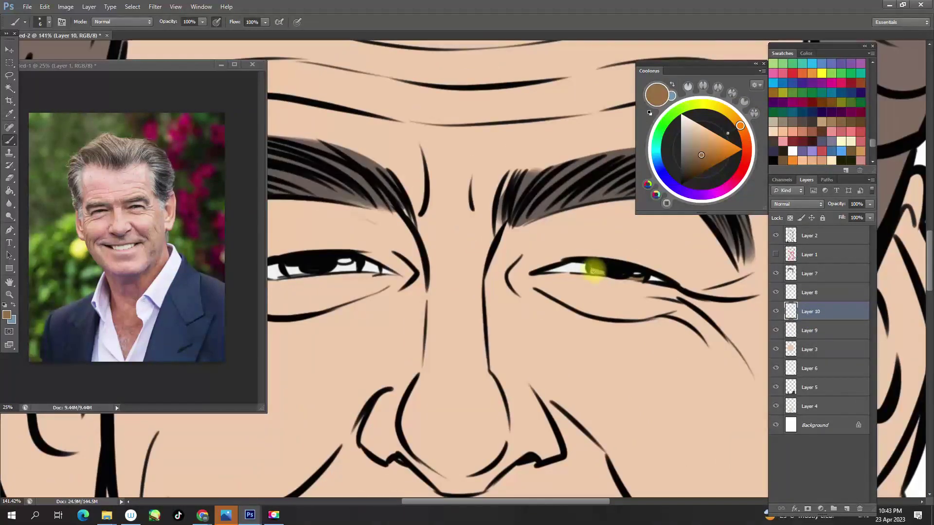
pyautogui.hscroll(-2, 471, 285)
pyautogui.scroll(-4, 539, 285)
pyautogui.keyDown('alt'); pyautogui.click(421, 344); pyautogui.keyUp('alt')
pyautogui.hotkey('alt', ']')
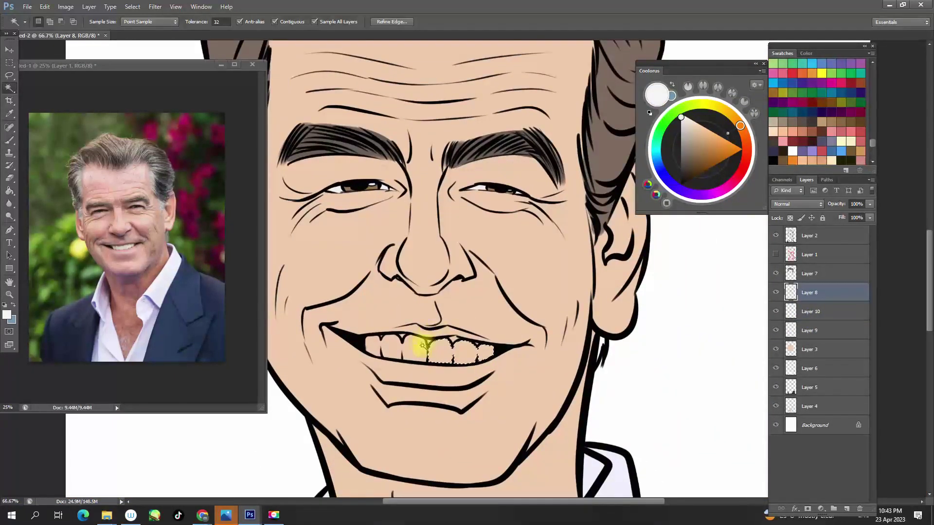
# Paint the teeth white, add a mouth layer and lock Layer 11's transparency
pyautogui.moveTo(702, 135); pyautogui.dragTo(693, 151)
pyautogui.hotkey('ctrl', 'shift', 'alt', 'n')
pyautogui.press('[')
pyautogui.press('[')
pyautogui.press('[')
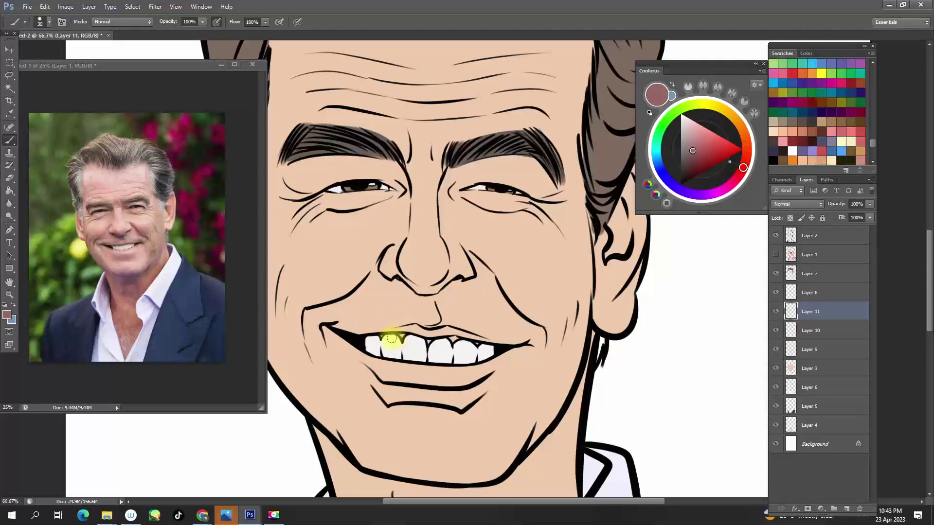
pyautogui.scroll(-1, 354, 336)
pyautogui.press(']')
pyautogui.press(']')
pyautogui.press(']')
pyautogui.press('/')
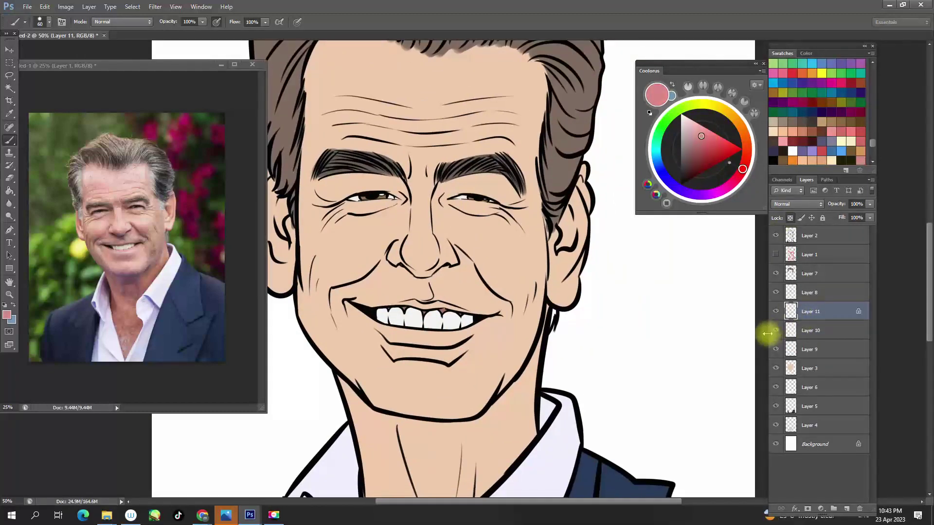
# Add a new layer above Layer 10 and move Layer 12 beneath Layer 9
pyautogui.click(778, 332)
pyautogui.hotkey('ctrl', 'shift', 'alt', 'n')
pyautogui.scroll(1, 341, 282)
pyautogui.scroll(1, 330, 281)
pyautogui.press('[')
pyautogui.press('[')
pyautogui.press('[')
pyautogui.moveTo(805, 339); pyautogui.dragTo(808, 378)
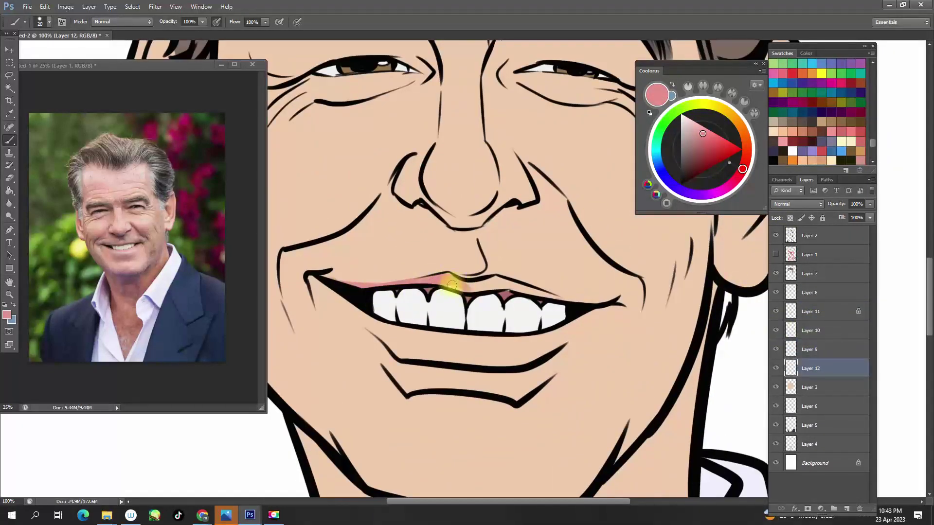
pyautogui.scroll(-3, 548, 301)
pyautogui.scroll(3, 350, 282)
# Paint the lower lip pink at 80% opacity, then restore full opacity
pyautogui.press('8')
pyautogui.moveTo(379, 291)
pyautogui.mouseDown()
pyautogui.moveTo(334, 298)
pyautogui.moveTo(501, 282)
pyautogui.mouseUp()
pyautogui.scroll(-2, 517, 240)
pyautogui.scroll(1, 662, 331)
pyautogui.press('0')
pyautogui.keyDown('alt'); pyautogui.click(661, 331); pyautogui.keyUp('alt')
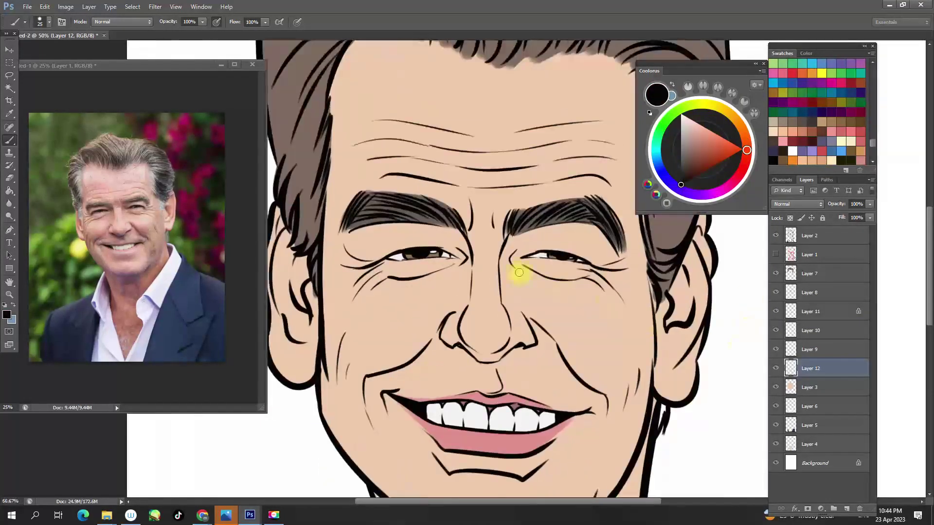
# Set up eye touch-ups on Layer 9: brush size 15, white at 50% opacity
pyautogui.click(809, 350)
pyautogui.scroll(2, 381, 204)
pyautogui.press('7')
pyautogui.press('[')
pyautogui.press('[')
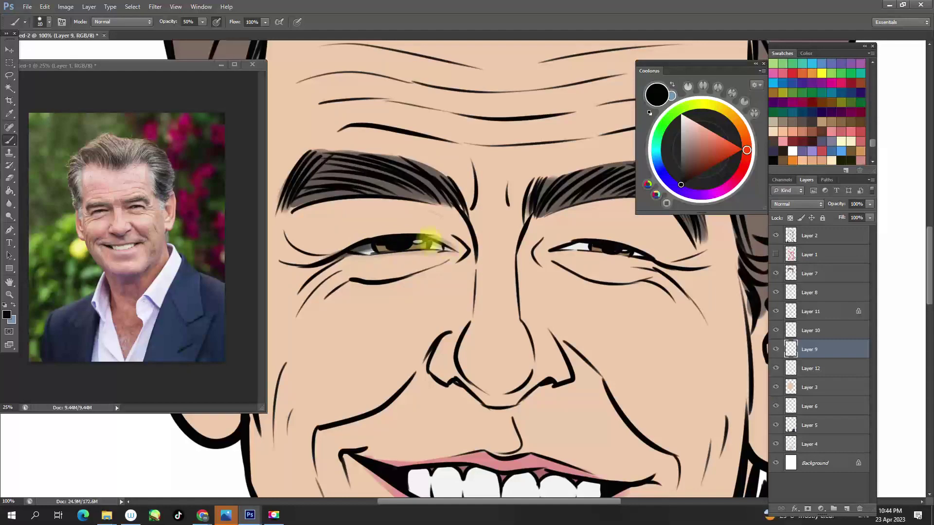
pyautogui.hscroll(3, 501, 246)
pyautogui.scroll(-1, 515, 255)
pyautogui.press('e')
pyautogui.scroll(1, 515, 254)
pyautogui.click(682, 115)
pyautogui.press('b')
pyautogui.press('5')
# Add a new layer clipped to the lip layer
pyautogui.scroll(-2, 484, 201)
pyautogui.scroll(2, 506, 269)
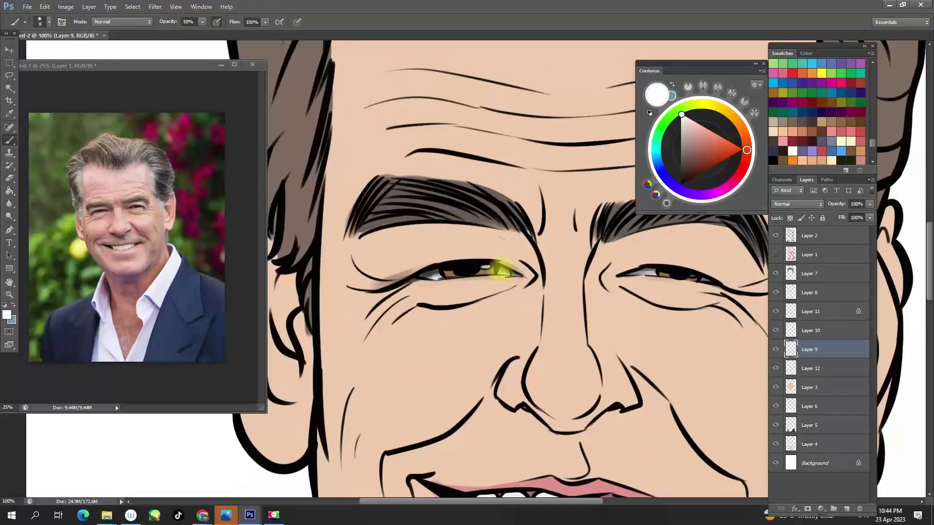
pyautogui.scroll(-3, 590, 267)
pyautogui.scroll(2, 506, 248)
pyautogui.hotkey('ctrl', 'shift', 'alt', 'n')
pyautogui.press('v')
pyautogui.press('b')
pyautogui.hotkey('ctrl', 'alt', 'g')
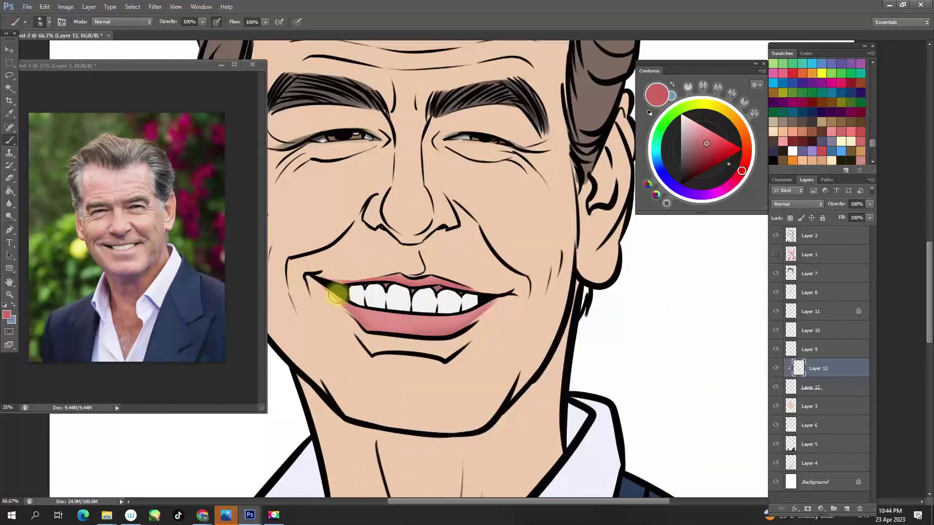
# Add a clipped skin-shading layer over Layer 3 and brush peach blush on forehead and brows
pyautogui.scroll(-3, 379, 319)
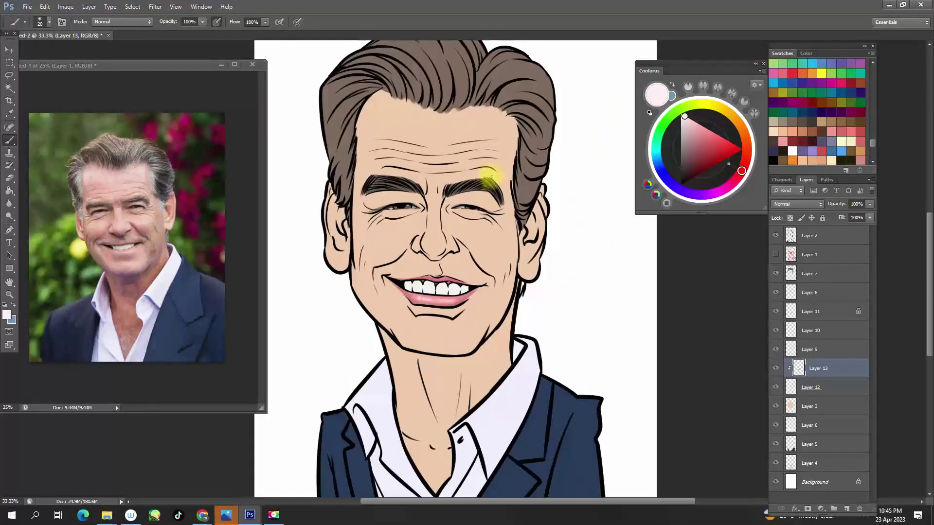
pyautogui.scroll(2, 486, 178)
pyautogui.click(822, 406)
pyautogui.hotkey('ctrl', 'shift', 'n')
pyautogui.press('Return')
pyautogui.click(684, 136)
pyautogui.press(']')
pyautogui.press(']')
pyautogui.moveTo(417, 191); pyautogui.dragTo(434, 162)
pyautogui.moveTo(499, 204); pyautogui.dragTo(583, 253)
pyautogui.scroll(1, 487, 265)
pyautogui.moveTo(487, 265)
pyautogui.mouseDown()
pyautogui.moveTo(447, 308)
pyautogui.moveTo(484, 250)
pyautogui.mouseUp()
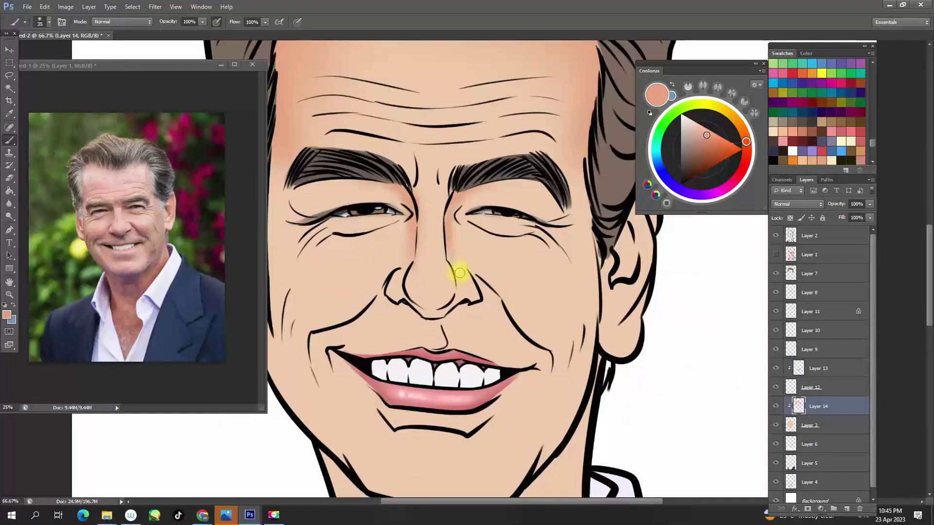
# Resize the brush between sizes 40 and 60 while working around the nose
pyautogui.press(']')
pyautogui.press('[')
pyautogui.press('[')
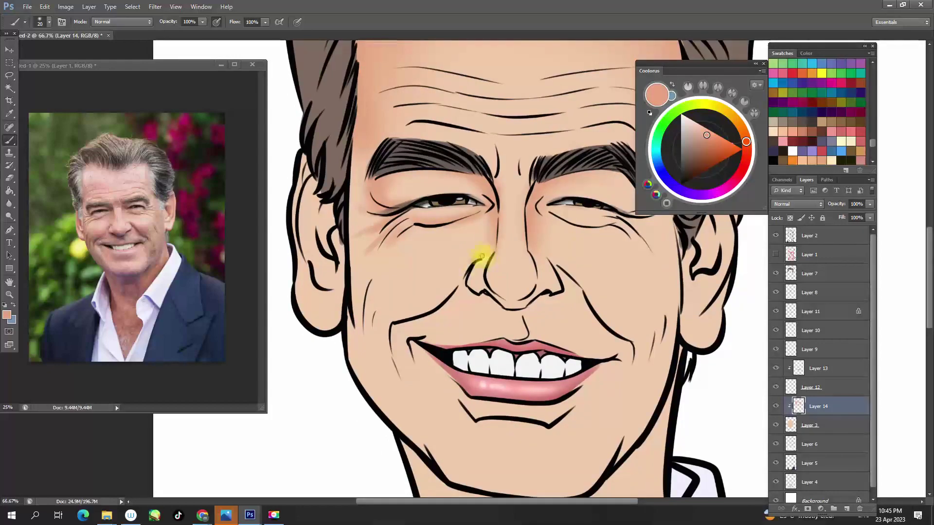
pyautogui.scroll(-1, 357, 340)
pyautogui.hscroll(2, 404, 273)
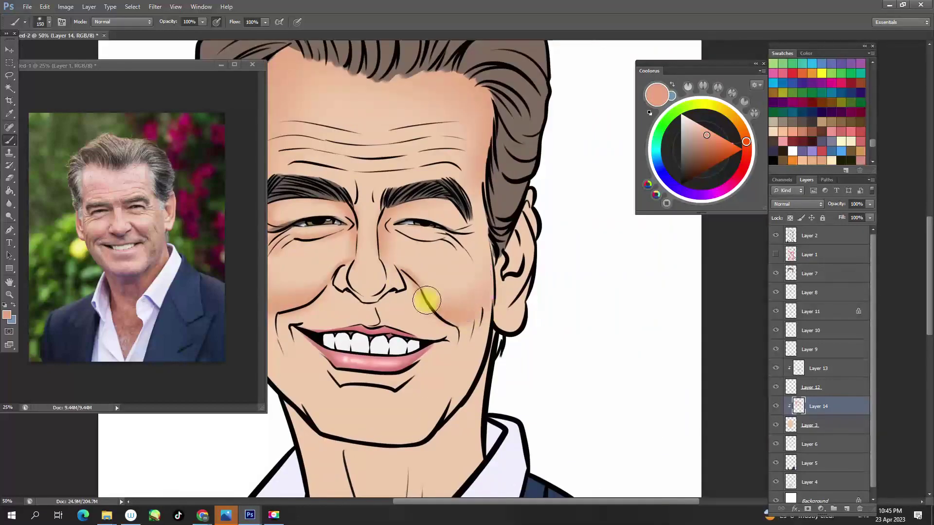
pyautogui.hscroll(-2, 426, 300)
pyautogui.press('[')
pyautogui.press('[')
pyautogui.press('[')
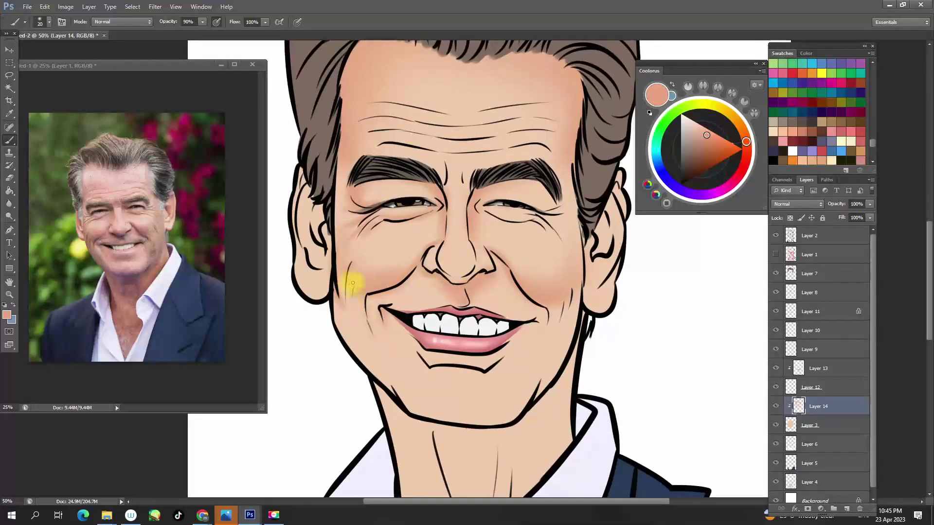
pyautogui.scroll(-1, 487, 316)
pyautogui.hscroll(1, 481, 272)
pyautogui.press('[')
pyautogui.press('[')
pyautogui.press('[')
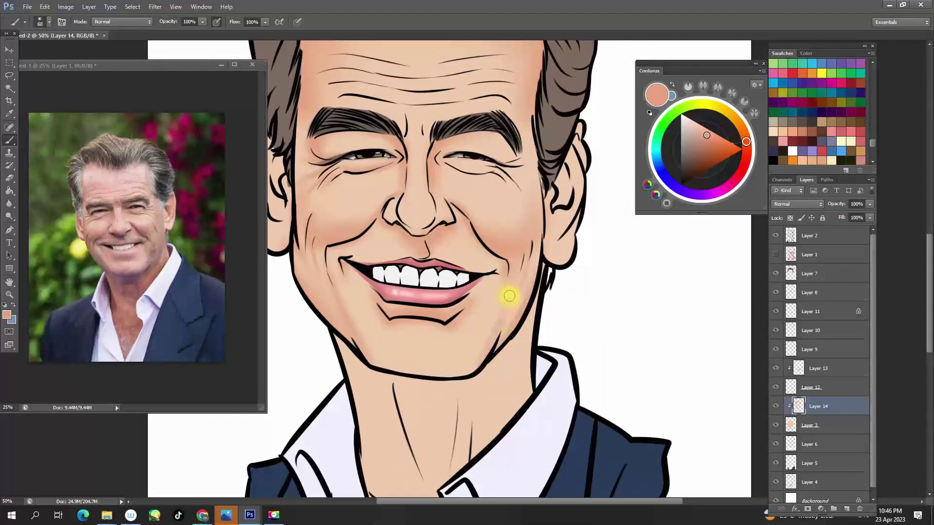
pyautogui.scroll(-1, 486, 365)
pyautogui.scroll(2, 490, 334)
pyautogui.hscroll(-1, 445, 210)
# Enlarge the brush to size 200 and paint rosy blush on both cheeks
pyautogui.press('[')
pyautogui.press('[')
pyautogui.press('[')
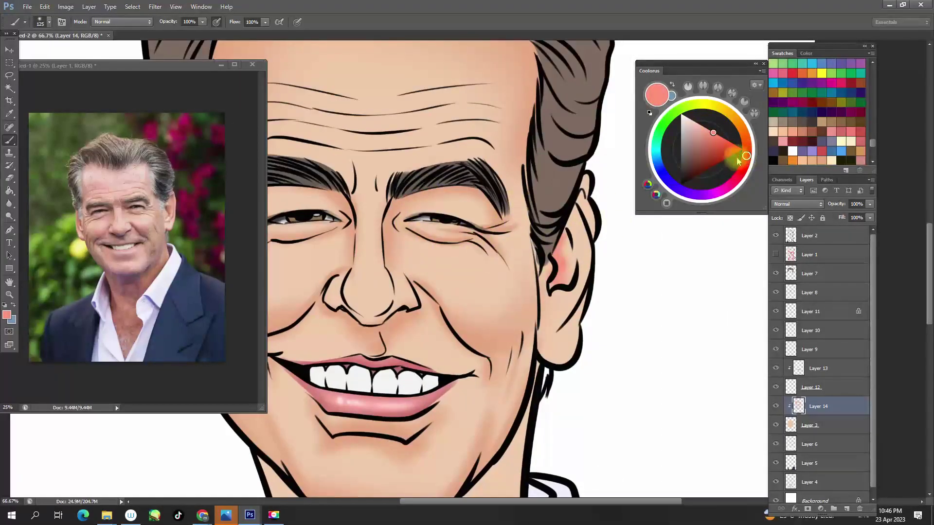
pyautogui.press('[')
pyautogui.press('[')
pyautogui.press('[')
pyautogui.scroll(-1, 453, 224)
pyautogui.scroll(-1, 386, 219)
pyautogui.hscroll(1, 386, 219)
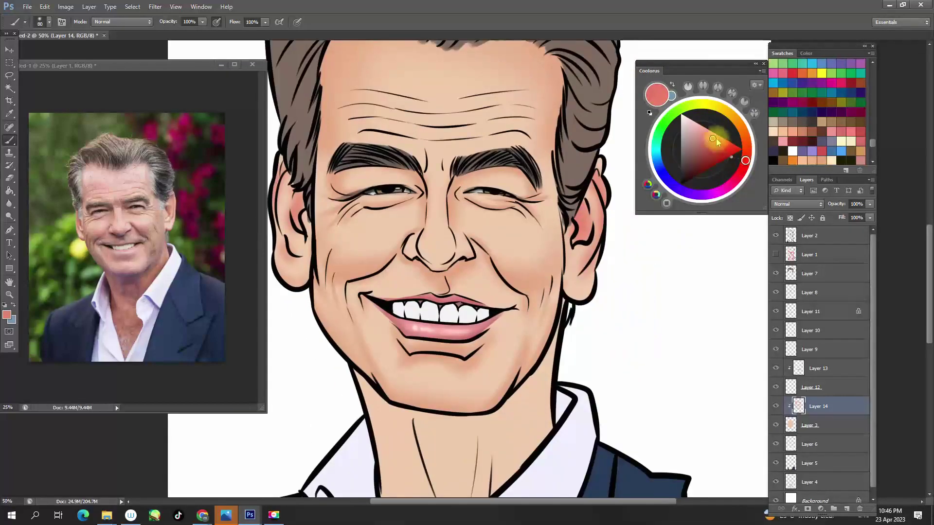
pyautogui.press(']')
pyautogui.press(']')
pyautogui.press(']')
pyautogui.scroll(-1, 423, 252)
pyautogui.moveTo(423, 252); pyautogui.dragTo(391, 250)
# Sample the skin tone from the neck with the eyedropper
pyautogui.scroll(1, 451, 172)
pyautogui.scroll(-1, 452, 173)
pyautogui.scroll(-1, 475, 198)
pyautogui.scroll(1, 488, 294)
pyautogui.press('i')
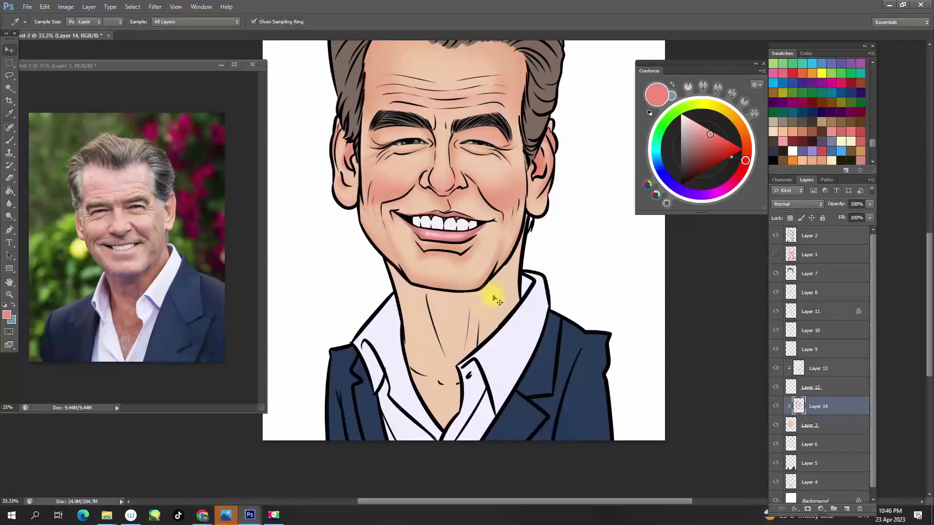
pyautogui.click(435, 247)
# Add a new shading layer and enlarge the brush to size 500
pyautogui.press('b')
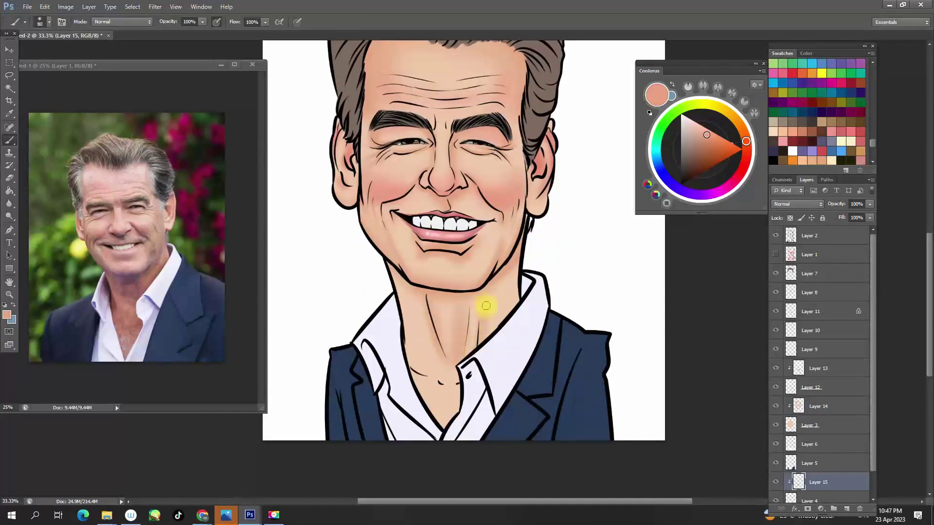
pyautogui.scroll(-1, 444, 167)
pyautogui.scroll(1, 444, 167)
pyautogui.hotkey('ctrl', 'shift', 'alt', 'n')
pyautogui.rightClick(389, 138)
pyautogui.press('Return')
# Sample the shirt's light grey, clip the layer, and shade the collar at brush size 175
pyautogui.keyDown('alt'); pyautogui.click(452, 274); pyautogui.keyUp('alt')
pyautogui.hotkey('ctrl', 'alt', 'g')
pyautogui.press('[')
pyautogui.press('[')
pyautogui.press('[')
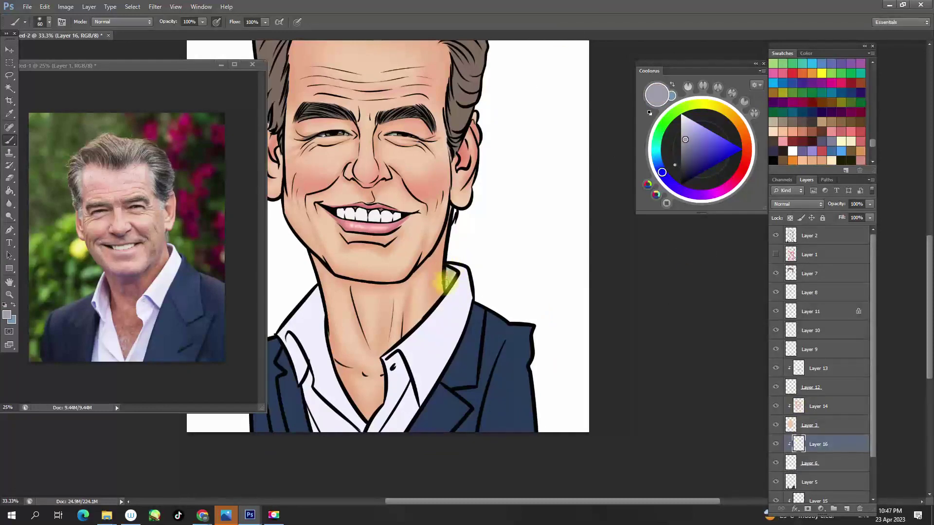
pyautogui.moveTo(367, 417); pyautogui.dragTo(398, 374)
pyautogui.scroll(-1, 328, 341)
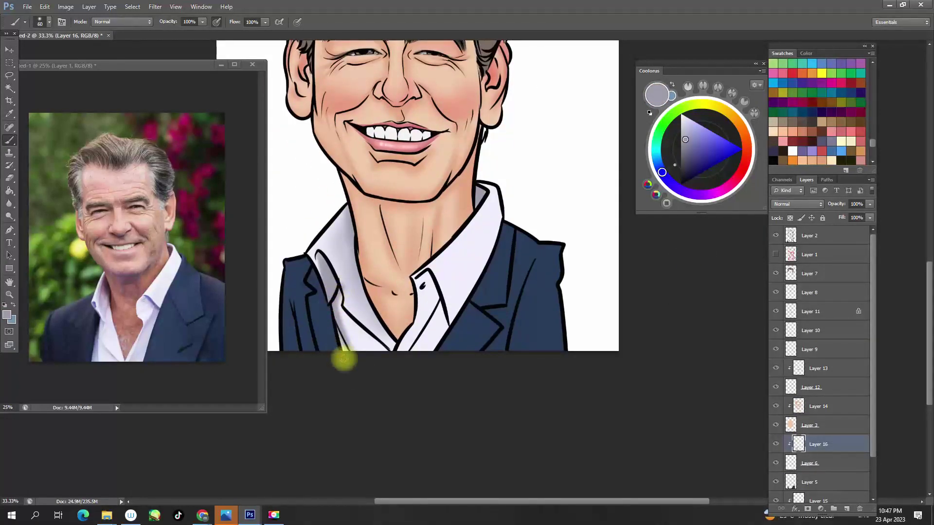
pyautogui.rightClick(340, 355)
pyautogui.doubleClick(363, 248)
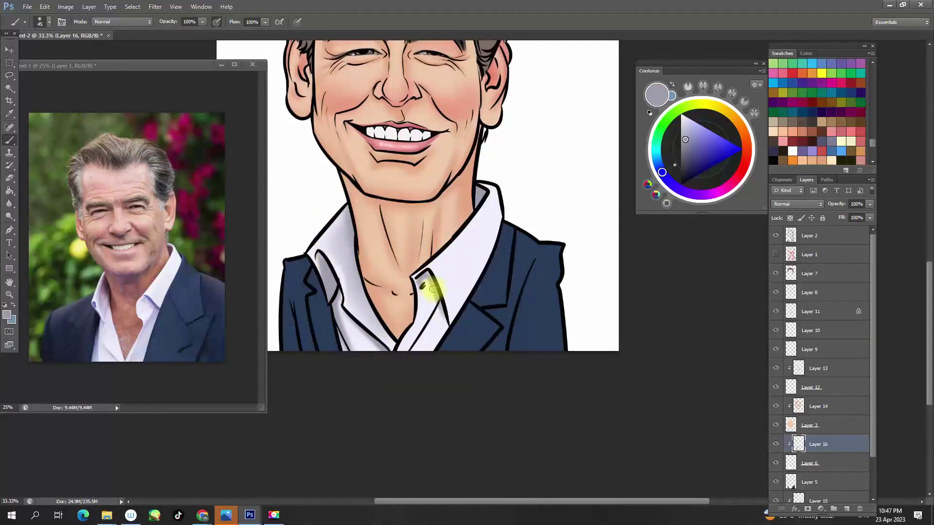
# Sample the jacket navy and add a clipped shading layer above jacket Layer 5
pyautogui.hotkey('alt', '[')
pyautogui.hotkey('alt', '[')
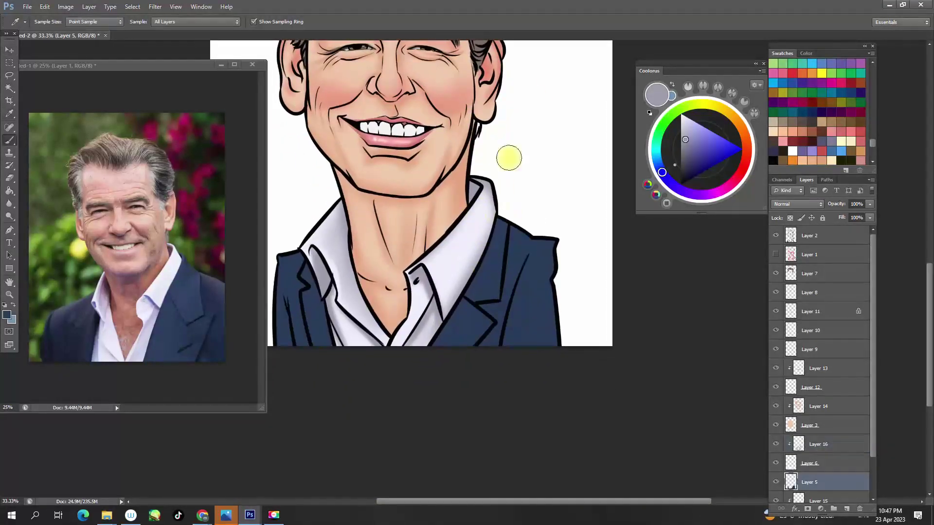
pyautogui.keyDown('alt'); pyautogui.click(529, 281); pyautogui.keyUp('alt')
pyautogui.hotkey('ctrl', 'shift', 'n')
pyautogui.press('Return')
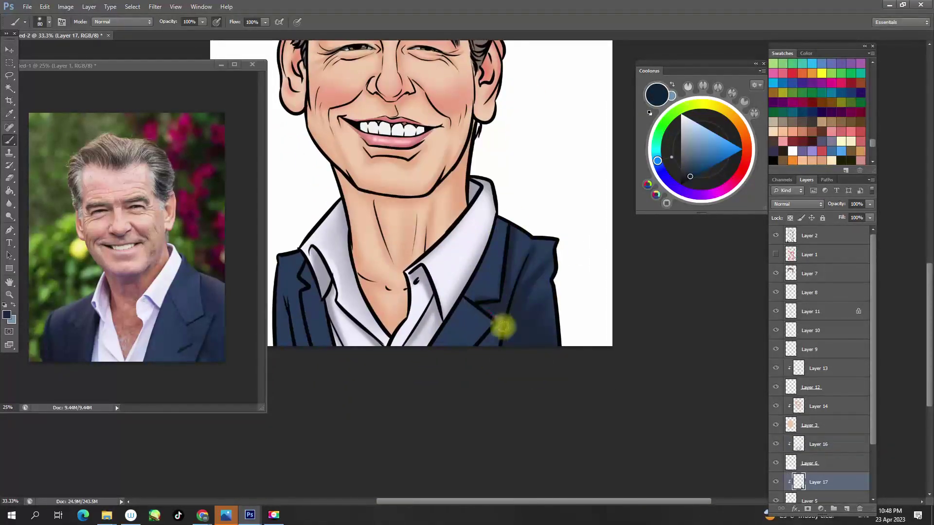
pyautogui.hscroll(-3, 382, 236)
pyautogui.scroll(-1, 413, 289)
pyautogui.scroll(1, 417, 379)
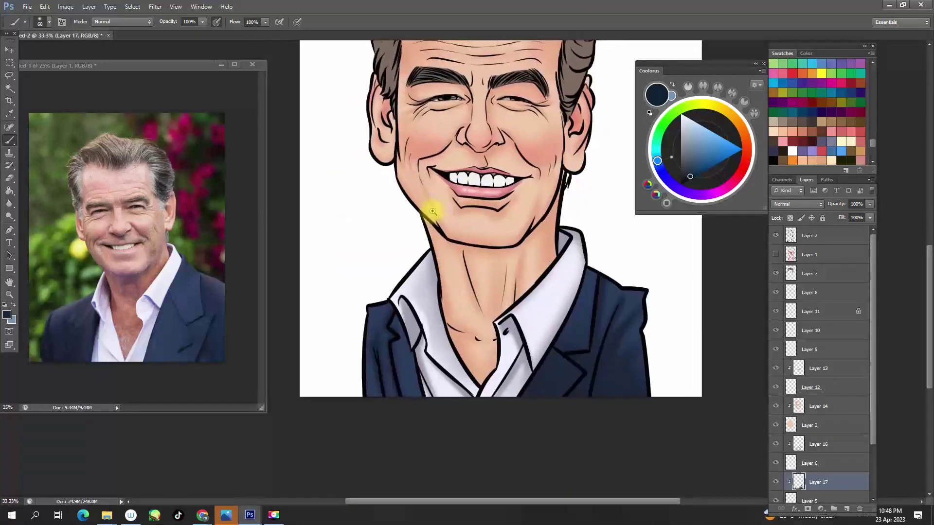
pyautogui.scroll(1, 432, 209)
pyautogui.scroll(-1, 454, 184)
pyautogui.scroll(5, 427, 142)
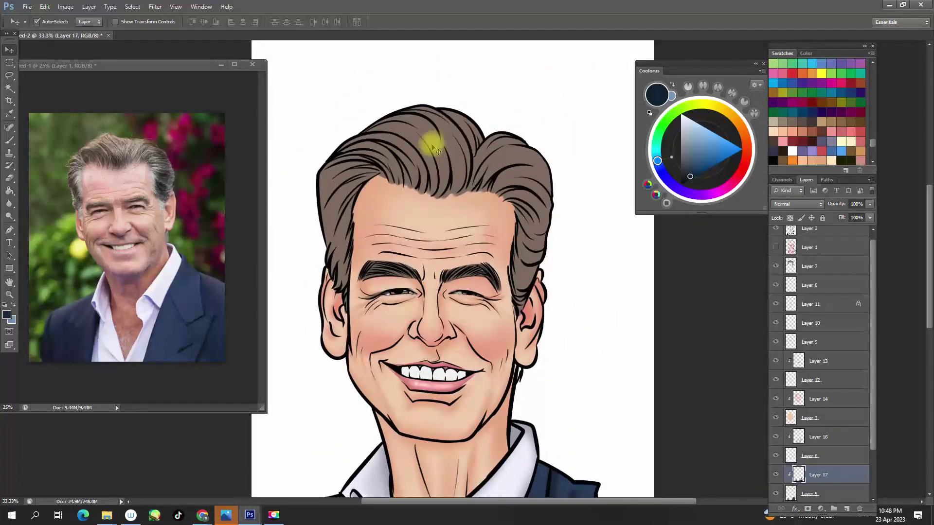
# Paint darker brown shading into the hair on a new layer clipped to the hair
pyautogui.keyDown('ctrl'); pyautogui.click(377, 158); pyautogui.keyUp('ctrl')
pyautogui.hotkey('ctrl', 'shift', 'alt', 'n')
pyautogui.hotkey('ctrl', 'alt', 'g')
pyautogui.press('[')
pyautogui.moveTo(410, 157)
pyautogui.mouseDown()
pyautogui.moveTo(454, 135)
pyautogui.moveTo(392, 99)
pyautogui.mouseUp()
pyautogui.press(']')
pyautogui.press(']')
pyautogui.press(']')
pyautogui.moveTo(543, 162); pyautogui.dragTo(458, 186)
pyautogui.press('[')
pyautogui.press('[')
pyautogui.press('[')
# Pick a near-black blue for hair shadows and add a new clipped hair-highlight layer
pyautogui.keyDown('alt'); pyautogui.click(497, 216); pyautogui.keyUp('alt')
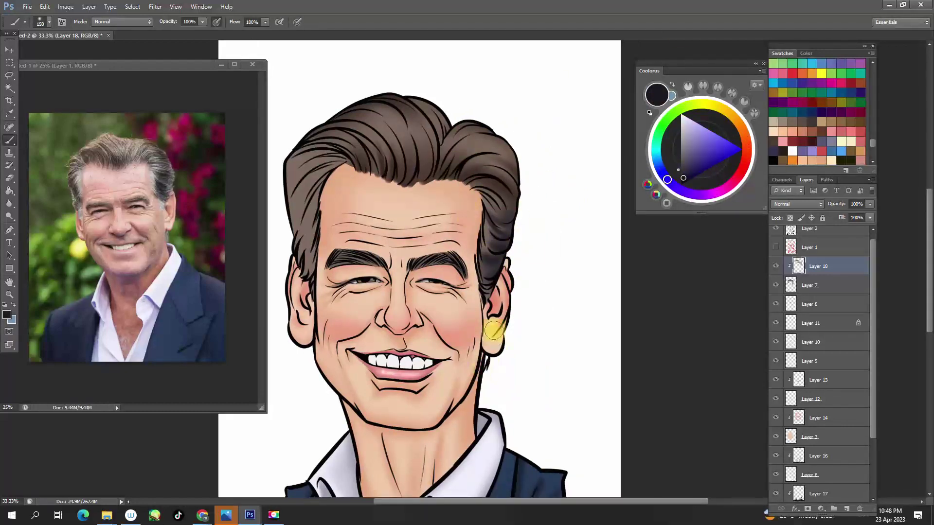
pyautogui.press(']')
pyautogui.press(']')
pyautogui.press(']')
pyautogui.hotkey('ctrl', '-')
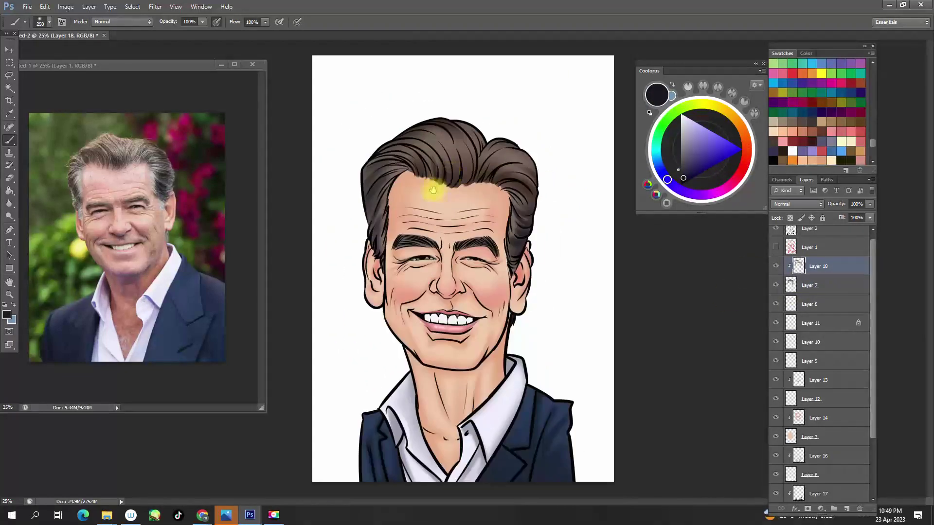
pyautogui.hotkey('ctrl', '+')
pyautogui.keyDown('alt'); pyautogui.click(438, 331); pyautogui.keyUp('alt')
pyautogui.hotkey('ctrl', 'shift', 'n')
pyautogui.press('Return')
# Set a light pink highlight brush around size 30, testing about 54% opacity
pyautogui.rightClick(418, 197)
pyautogui.doubleClick(505, 246)
pyautogui.keyDown('alt'); pyautogui.click(437, 272); pyautogui.keyUp('alt')
pyautogui.press('5')
pyautogui.press('4')
pyautogui.press('[')
pyautogui.hscroll(-2, 370, 249)
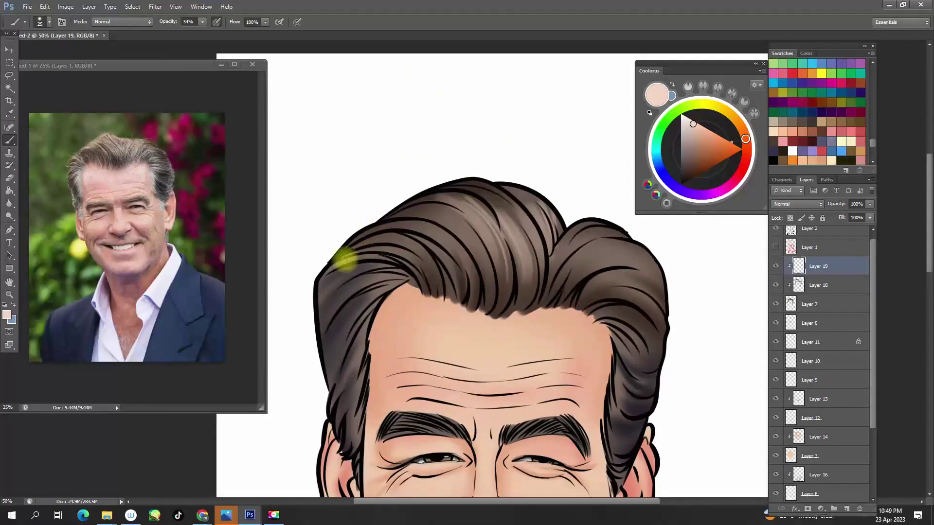
pyautogui.hscroll(5, 459, 250)
pyautogui.press('0')
# Paint pale lavender highlight strands into the hair with a size-15 brush at 67% opacity
pyautogui.click(686, 120)
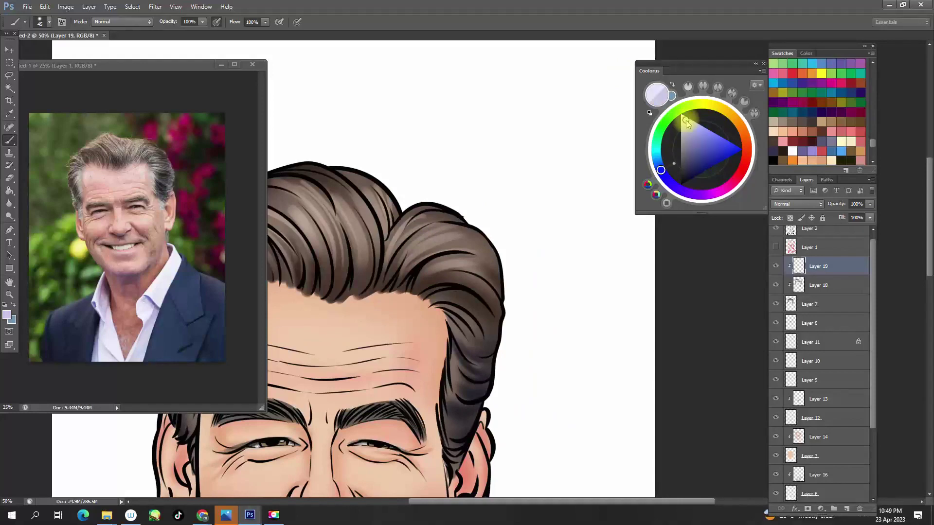
pyautogui.scroll(-4, 428, 209)
pyautogui.press('[')
pyautogui.press('[')
pyautogui.press('[')
pyautogui.press('6')
pyautogui.press('7')
pyautogui.moveTo(428, 271); pyautogui.dragTo(456, 355)
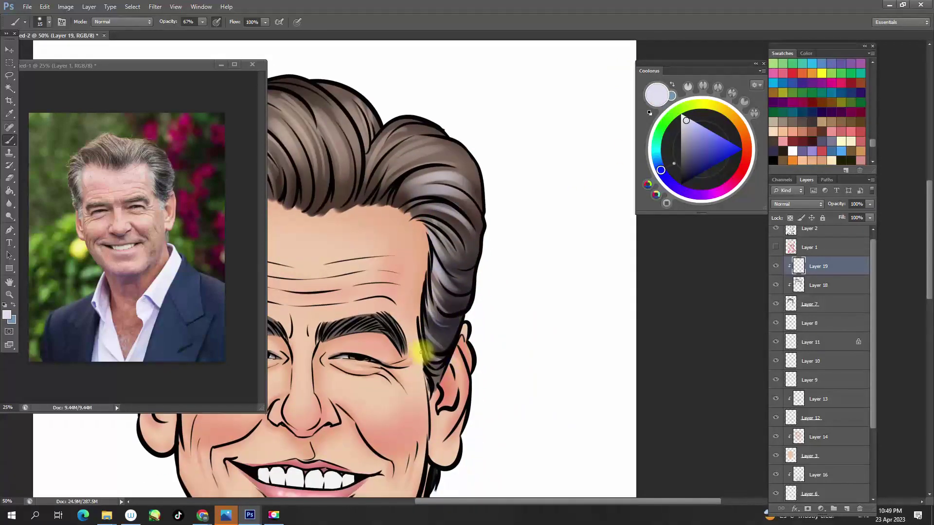
pyautogui.hscroll(-7, 433, 271)
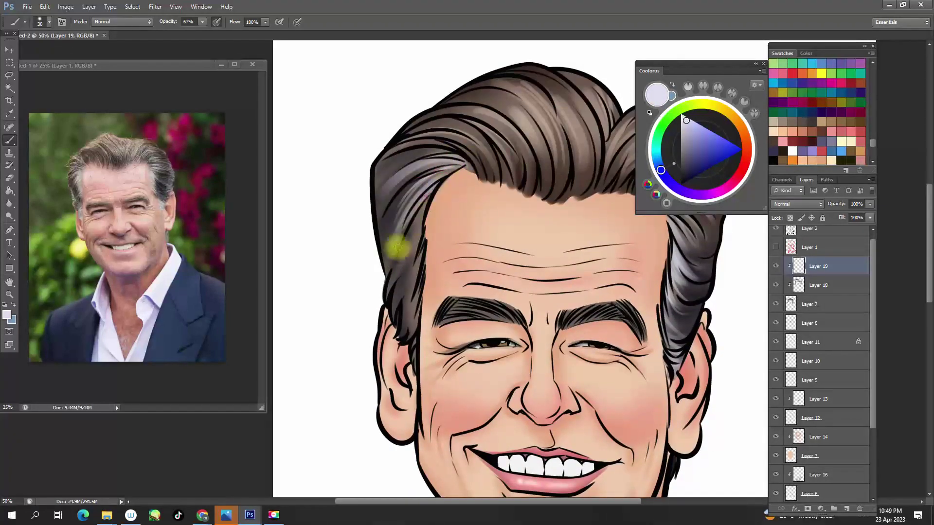
pyautogui.scroll(-2, 403, 223)
pyautogui.scroll(-2, 515, 188)
# Brush grey highlights onto the eyebrow layer, Layer 8, and bring up Save As
pyautogui.press(']')
pyautogui.press(']')
pyautogui.press('7')
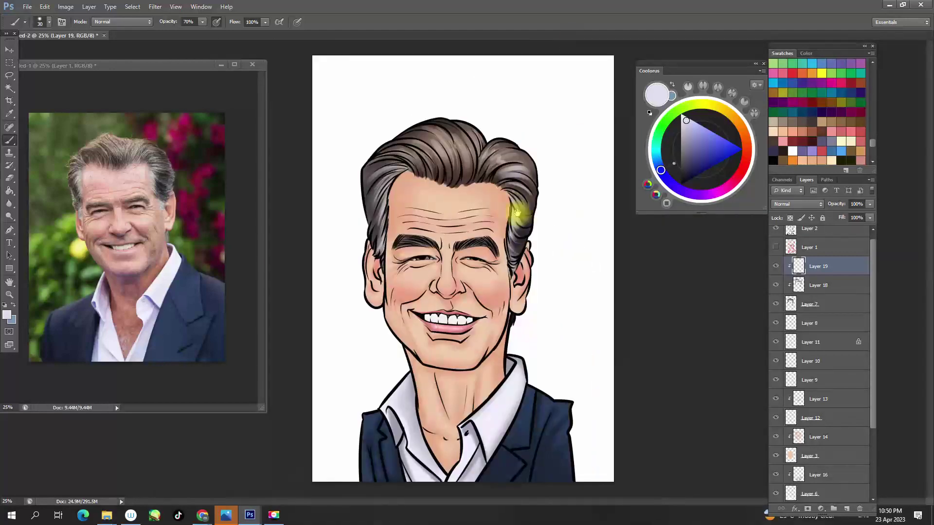
pyautogui.scroll(4, 510, 210)
pyautogui.scroll(2, 510, 210)
pyautogui.press('[')
pyautogui.press('[')
pyautogui.hotkey('alt', '[')
pyautogui.hotkey('alt', '[')
pyautogui.hotkey('alt', '[')
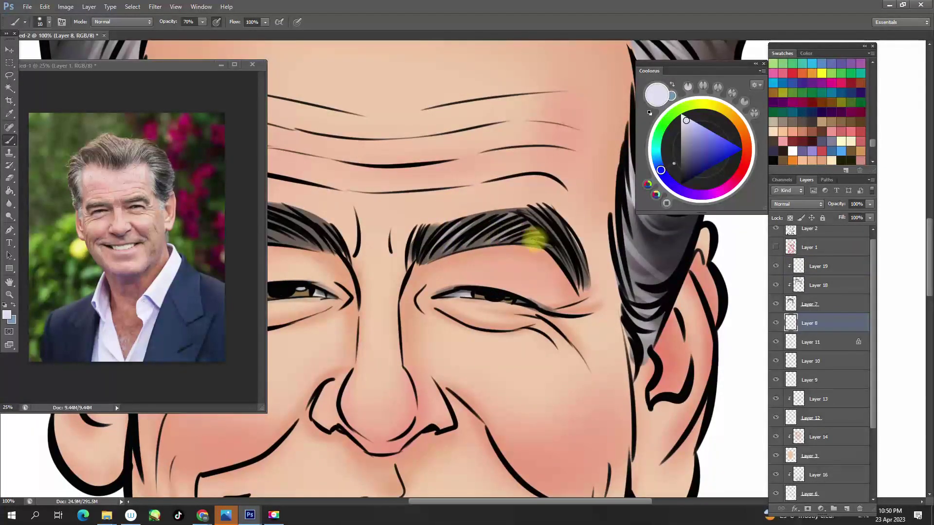
pyautogui.scroll(-1, 511, 235)
pyautogui.scroll(-1, 408, 267)
pyautogui.scroll(-1, 436, 258)
pyautogui.press('0')
pyautogui.hotkey('ctrl', 'shift', 's')
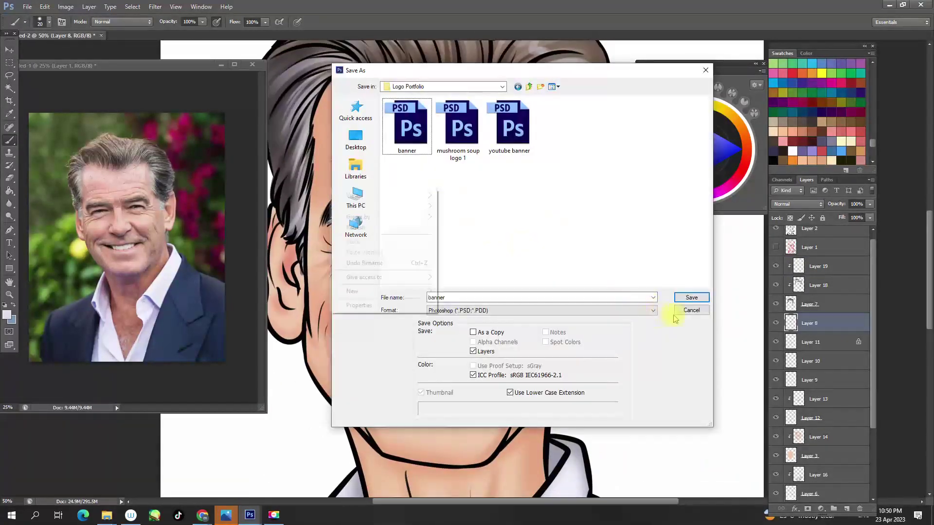
# Dismiss Save As and paint grey stubble above the upper lip on a new clipped layer
pyautogui.press('Escape')
pyautogui.click(683, 179)
pyautogui.hotkey('ctrl', 'shift', 'n')
pyautogui.press('Return')
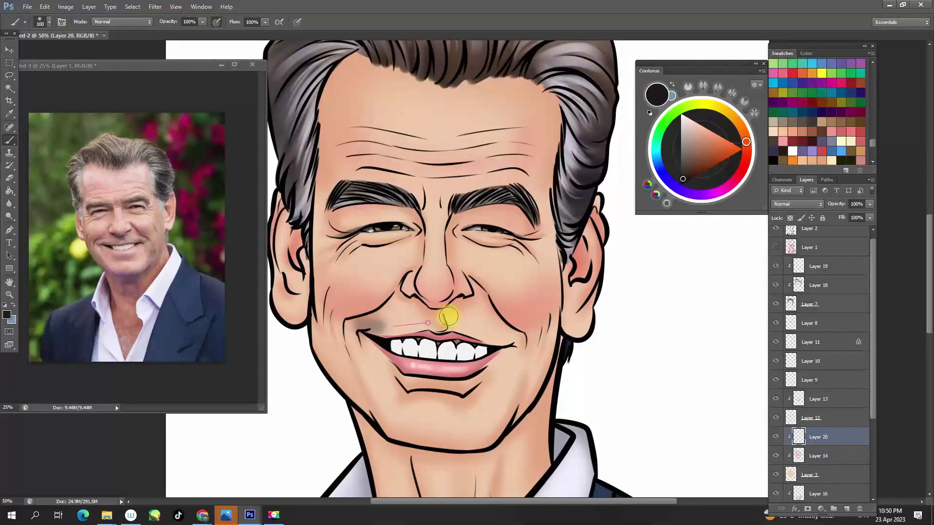
pyautogui.moveTo(409, 321)
pyautogui.mouseDown()
pyautogui.moveTo(423, 313)
pyautogui.moveTo(381, 271)
pyautogui.moveTo(459, 192)
pyautogui.mouseUp()
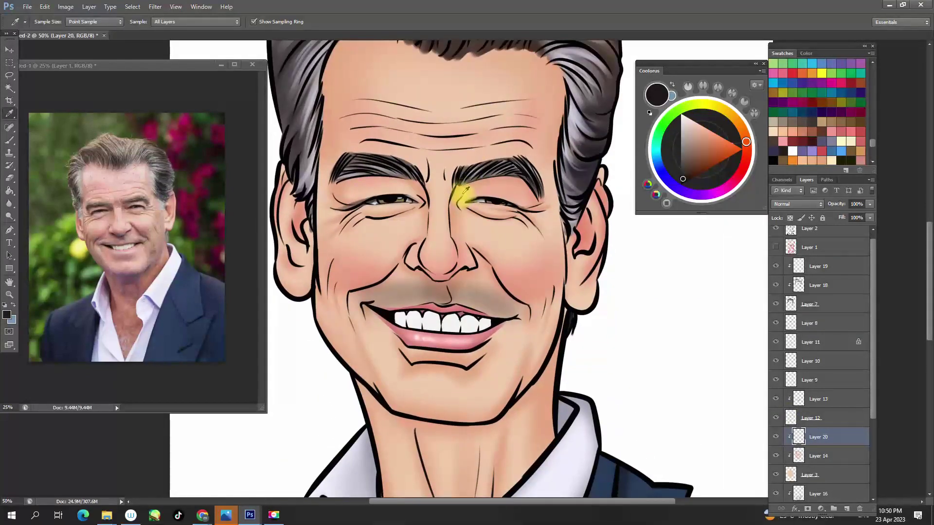
pyautogui.hotkey('alt', '[')
pyautogui.press('b')
# Enlarge the brush to 50 and sample a brown skin tone from the neck
pyautogui.scroll(1, 459, 234)
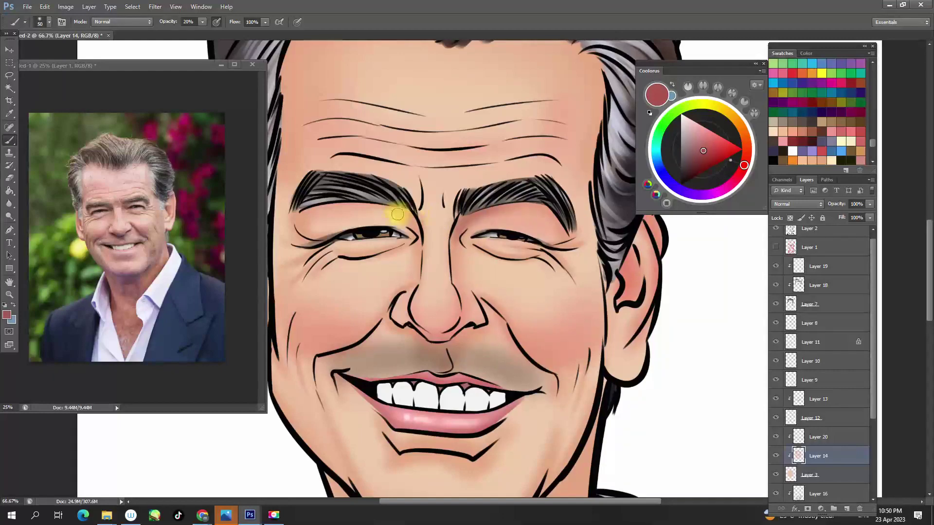
pyautogui.press(']')
pyautogui.hscroll(-3, 385, 253)
pyautogui.press(']')
pyautogui.press(']')
pyautogui.scroll(-2, 434, 273)
pyautogui.hscroll(2, 434, 272)
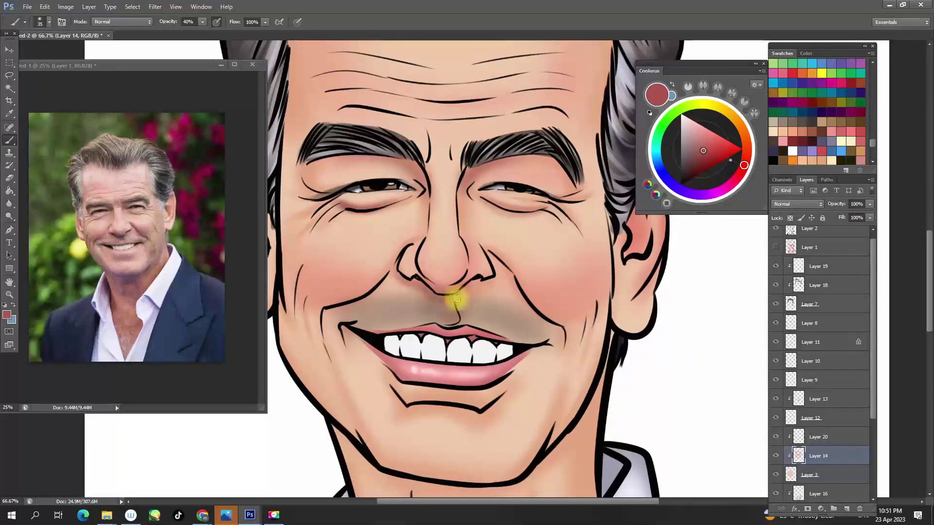
pyautogui.scroll(-1, 456, 299)
pyautogui.scroll(-2, 365, 281)
pyautogui.hscroll(2, 417, 292)
pyautogui.scroll(-2, 417, 292)
pyautogui.press('i')
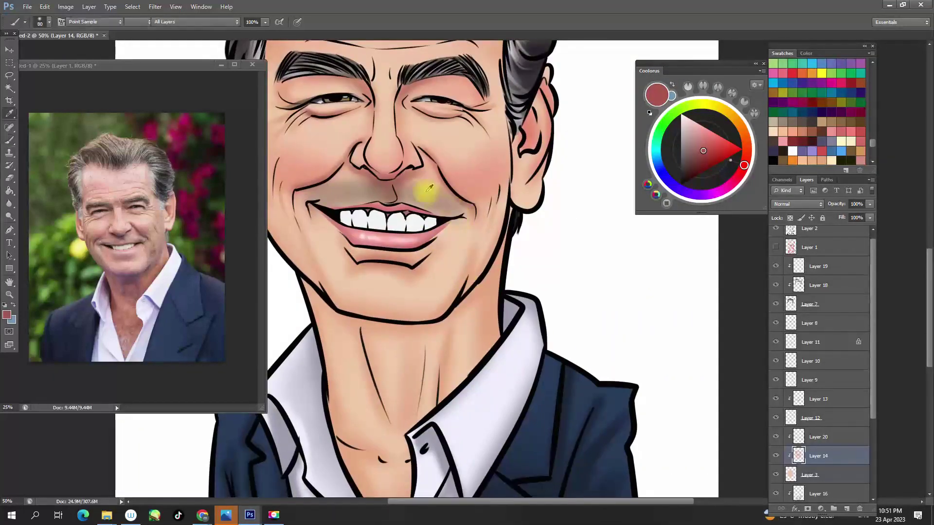
pyautogui.click(429, 188)
pyautogui.press('b')
# Select the neck skin layer, Layer 15, and pick a dusty rose colour for cheek blush
pyautogui.scroll(-2, 461, 313)
pyautogui.scroll(2, 472, 209)
pyautogui.scroll(-2, 366, 272)
pyautogui.scroll(-1, 462, 273)
pyautogui.scroll(1, 462, 273)
pyautogui.click(701, 160)
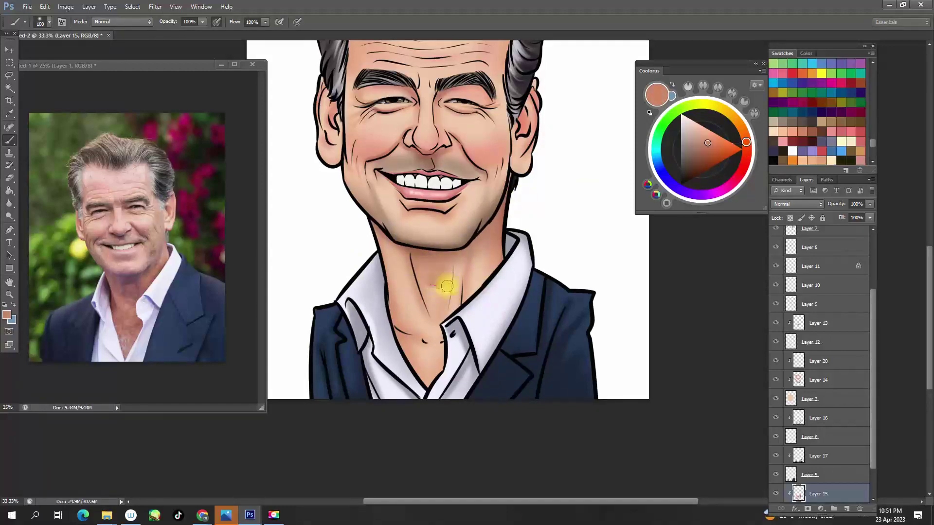
pyautogui.scroll(2, 462, 371)
pyautogui.scroll(1, 502, 211)
pyautogui.click(706, 194)
pyautogui.keyDown('alt'); pyautogui.click(425, 298); pyautogui.keyUp('alt')
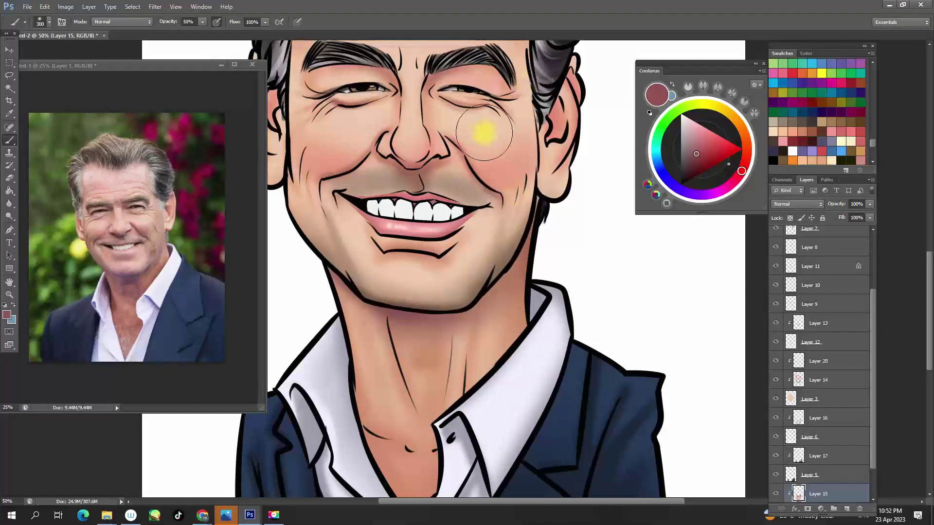
# On a new clipped layer above Layer 14, paint a pale peach highlight across the forehead
pyautogui.scroll(-1, 336, 245)
pyautogui.scroll(-1, 414, 414)
pyautogui.scroll(1, 414, 414)
pyautogui.keyDown('alt'); pyautogui.click(514, 198); pyautogui.keyUp('alt')
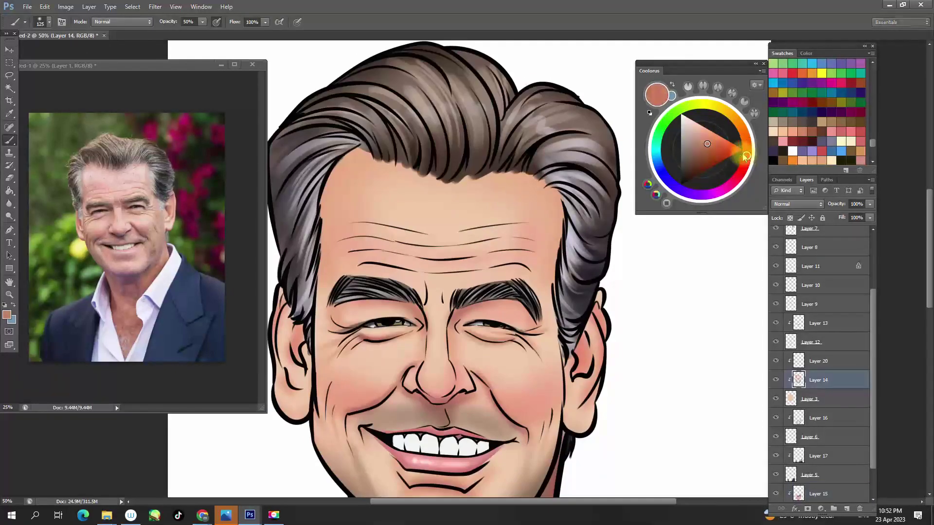
pyautogui.scroll(-1, 416, 132)
pyautogui.click(708, 126)
pyautogui.hotkey('ctrl', 'shift', 'alt', 'n')
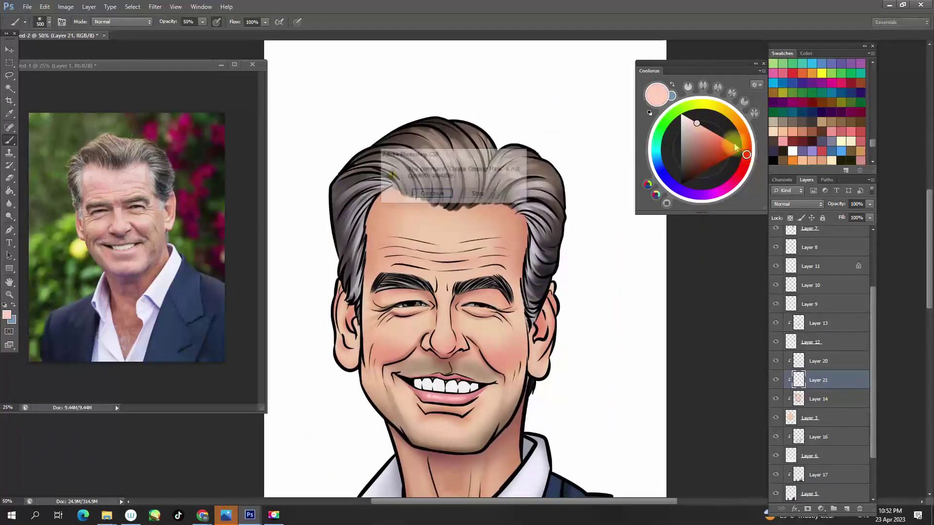
pyautogui.scroll(1, 538, 229)
pyautogui.press('[')
pyautogui.press('[')
pyautogui.press('[')
pyautogui.press(']')
pyautogui.press(']')
pyautogui.press(']')
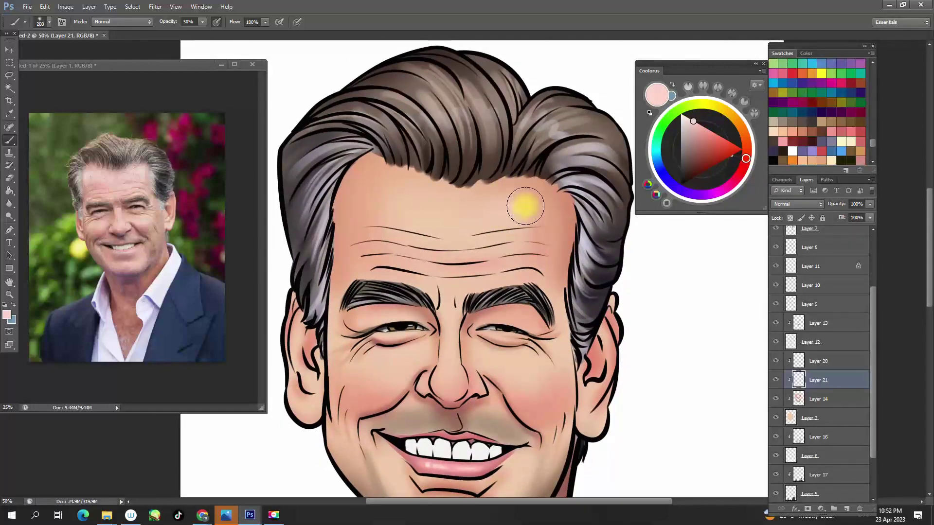
pyautogui.moveTo(486, 213); pyautogui.dragTo(372, 211)
# Toggle the transparency lock on Layer 21 and shrink the brush to 100
pyautogui.scroll(-1, 501, 52)
pyautogui.scroll(2, 521, 240)
pyautogui.press('[')
pyautogui.press('[')
pyautogui.scroll(-1, 534, 96)
pyautogui.scroll(1, 487, 194)
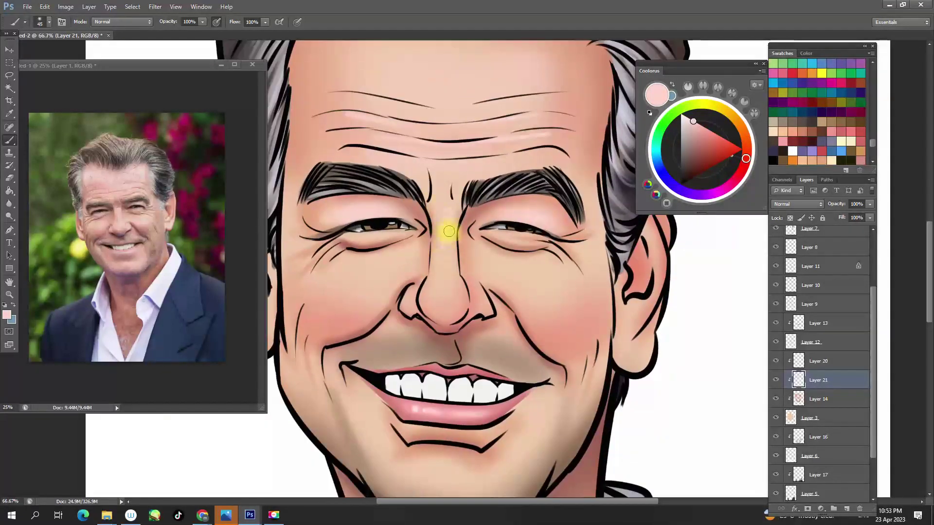
pyautogui.press(']')
pyautogui.press(']')
pyautogui.press(']')
pyautogui.scroll(-1, 725, 41)
pyautogui.press('/')
pyautogui.press('[')
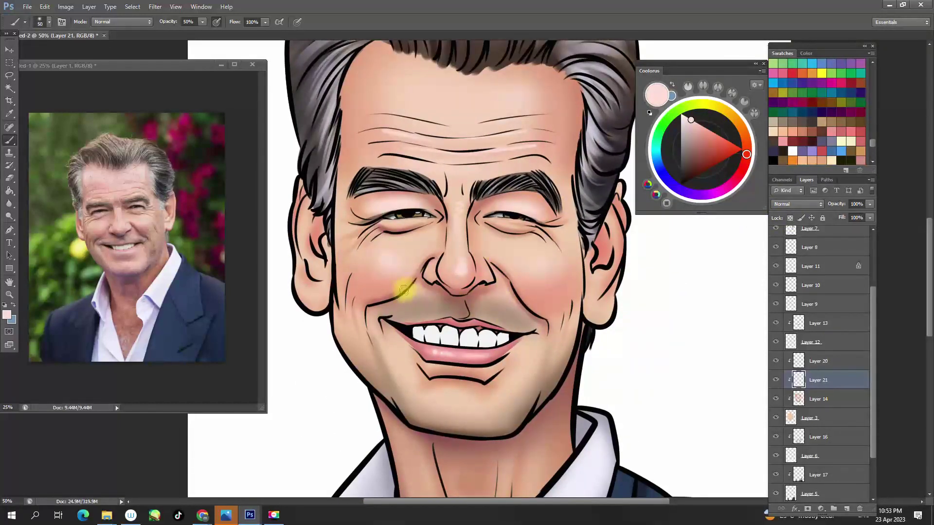
# Refine fine nose and cheek highlights with a size-90 brush, then pick navy blue
pyautogui.scroll(-1, 404, 290)
pyautogui.press('[')
pyautogui.press('[')
pyautogui.press('[')
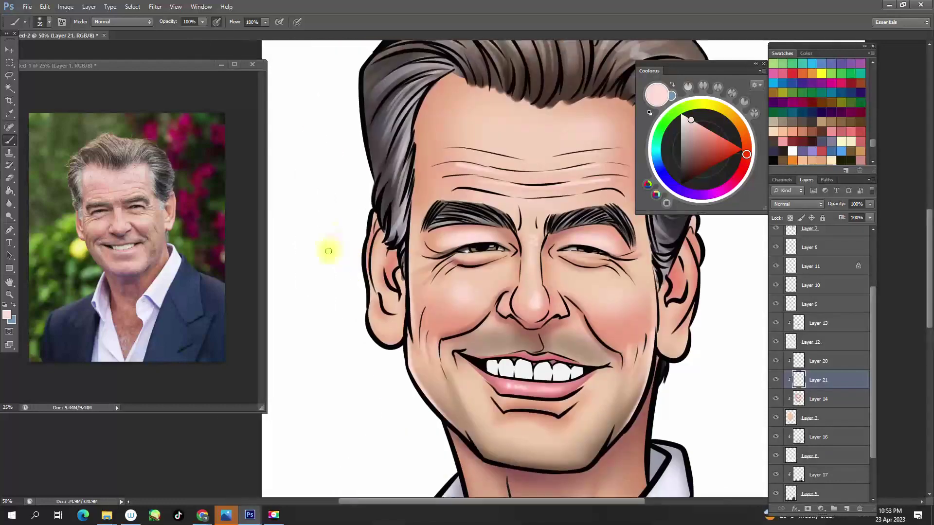
pyautogui.scroll(-1, 327, 250)
pyautogui.press(']')
pyautogui.press(']')
pyautogui.press(']')
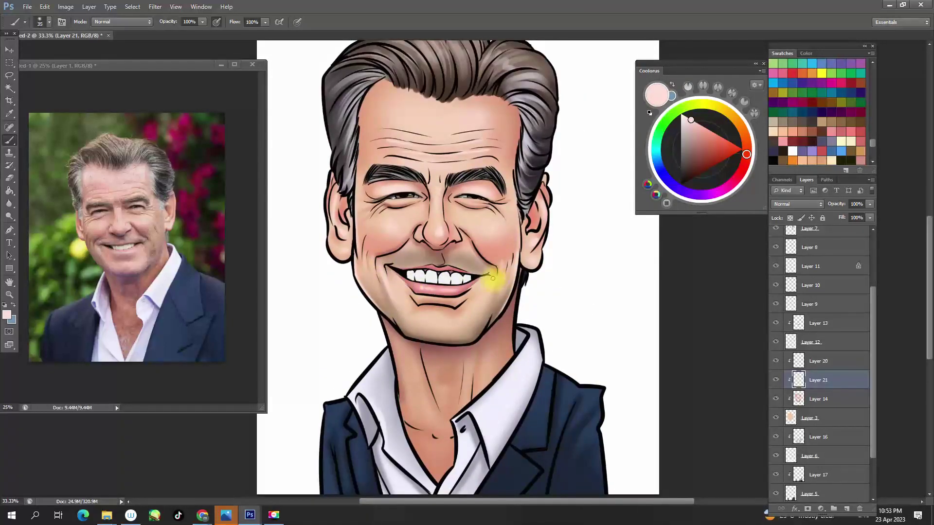
pyautogui.scroll(-1, 493, 278)
pyautogui.scroll(-2, 528, 204)
pyautogui.scroll(3, 539, 254)
pyautogui.press('v')
pyautogui.click(666, 177)
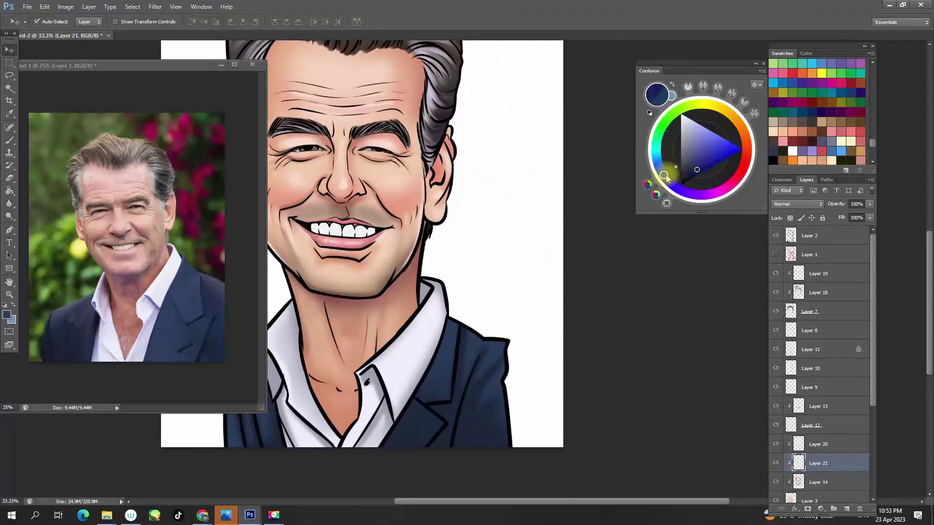
# Shade the jacket layer with a size-1100 brush at 30% opacity
pyautogui.click(488, 353)
pyautogui.press('b')
pyautogui.scroll(-2, 525, 371)
pyautogui.press('3')
pyautogui.press(']')
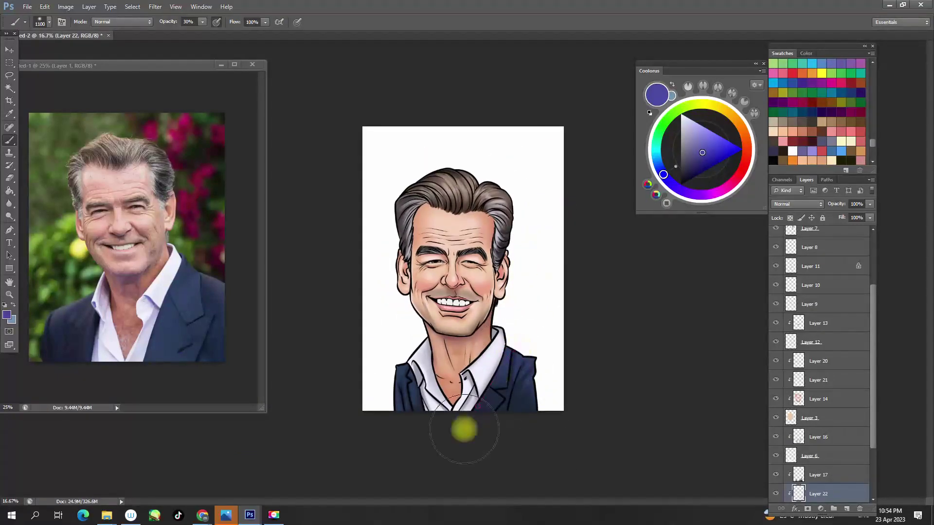
pyautogui.scroll(1, 535, 291)
pyautogui.scroll(2, 521, 298)
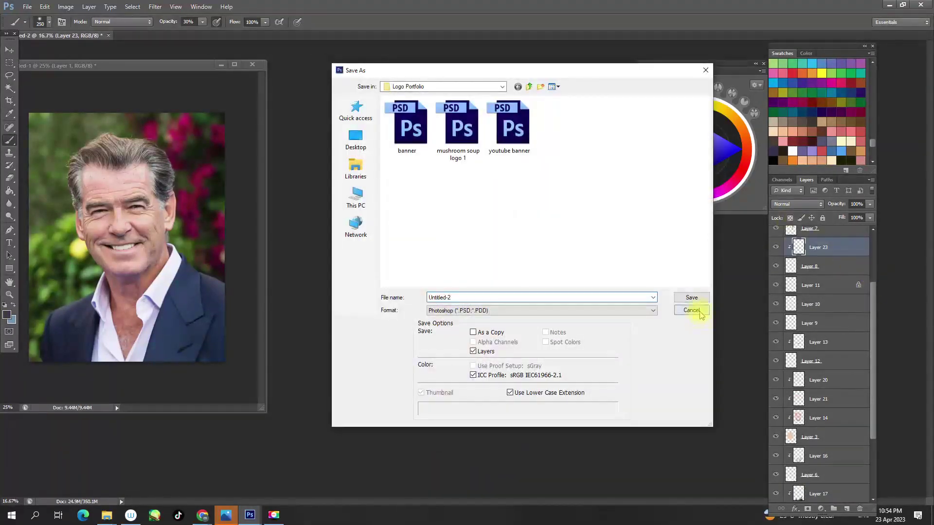
# Paint loose orange brushstrokes on a new background layer and shrink the caricature slightly
pyautogui.press('Return')
pyautogui.moveTo(663, 174); pyautogui.dragTo(743, 131)
pyautogui.click(715, 152)
pyautogui.rightClick(440, 170)
pyautogui.press('0')
pyautogui.moveTo(399, 188)
pyautogui.mouseDown()
pyautogui.moveTo(487, 161)
pyautogui.moveTo(521, 203)
pyautogui.moveTo(458, 327)
pyautogui.moveTo(406, 323)
pyautogui.moveTo(413, 268)
pyautogui.moveTo(532, 234)
pyautogui.moveTo(518, 404)
pyautogui.mouseUp()
pyautogui.click(716, 144)
pyautogui.press(']')
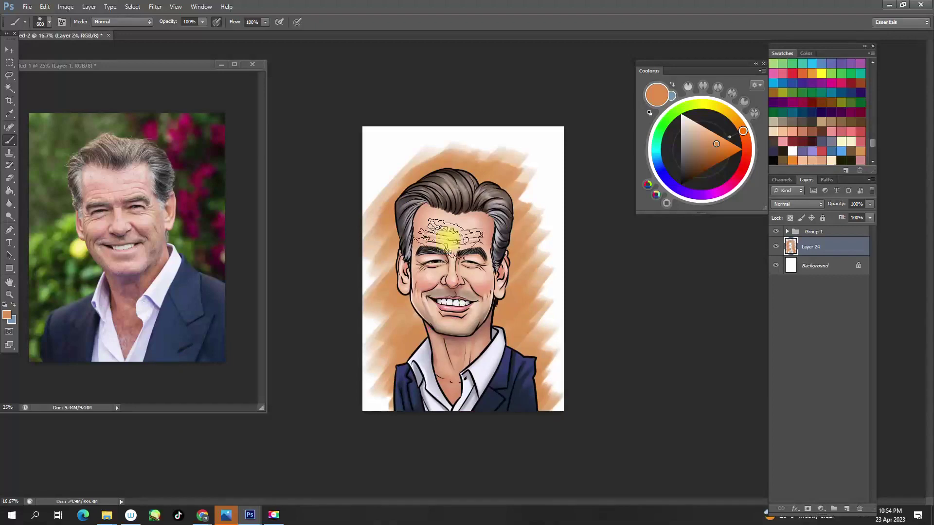
pyautogui.moveTo(365, 402); pyautogui.dragTo(379, 376)
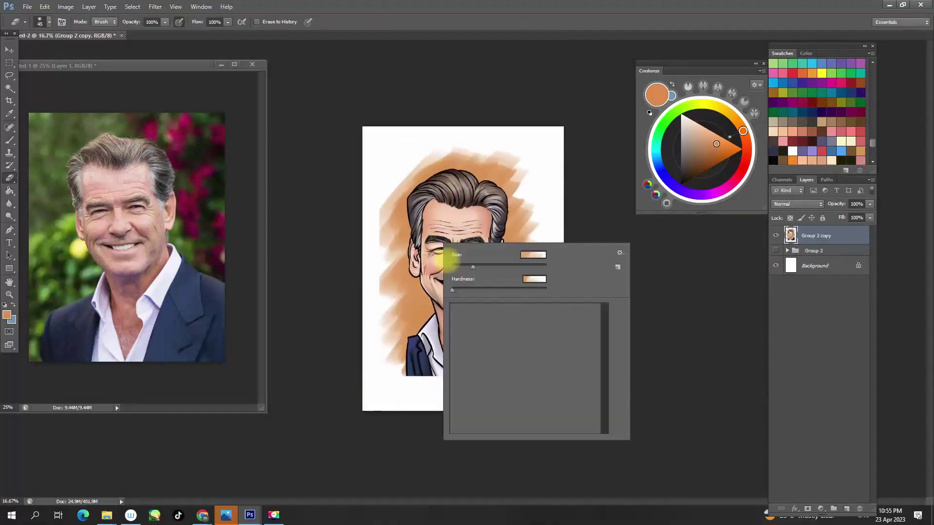